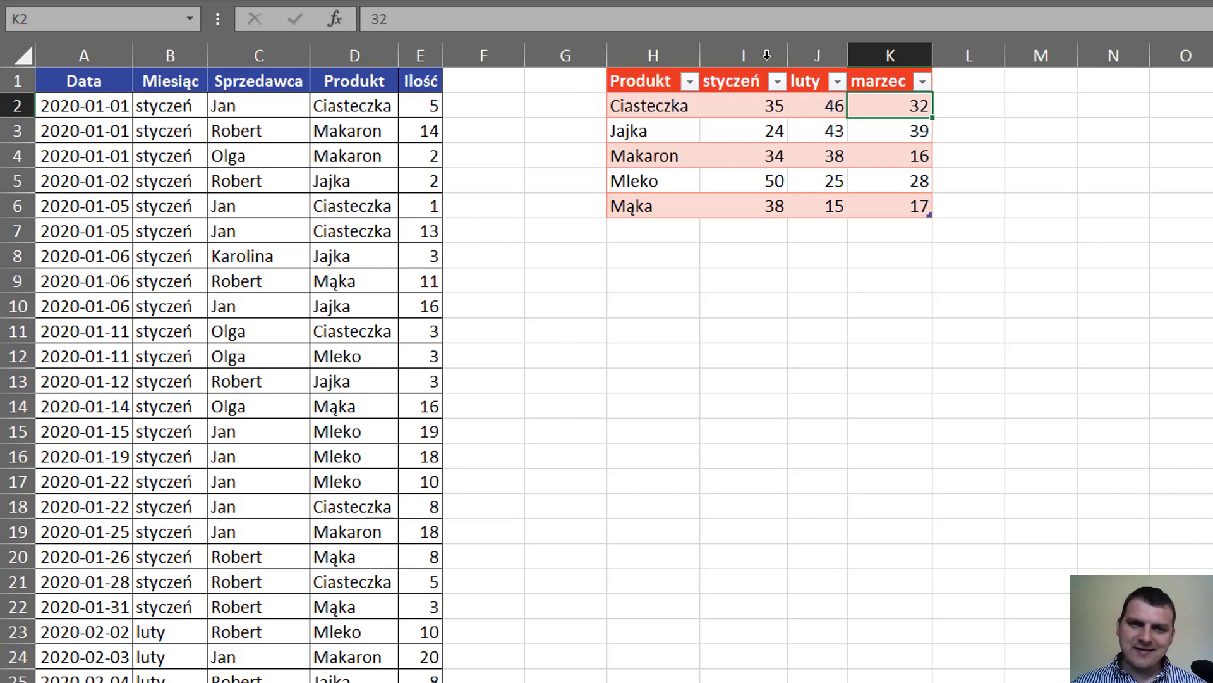
- Review each product's styczeń–marzec values, the source sellers and the new kwiecień source rows
drag(767, 104, 865, 112)
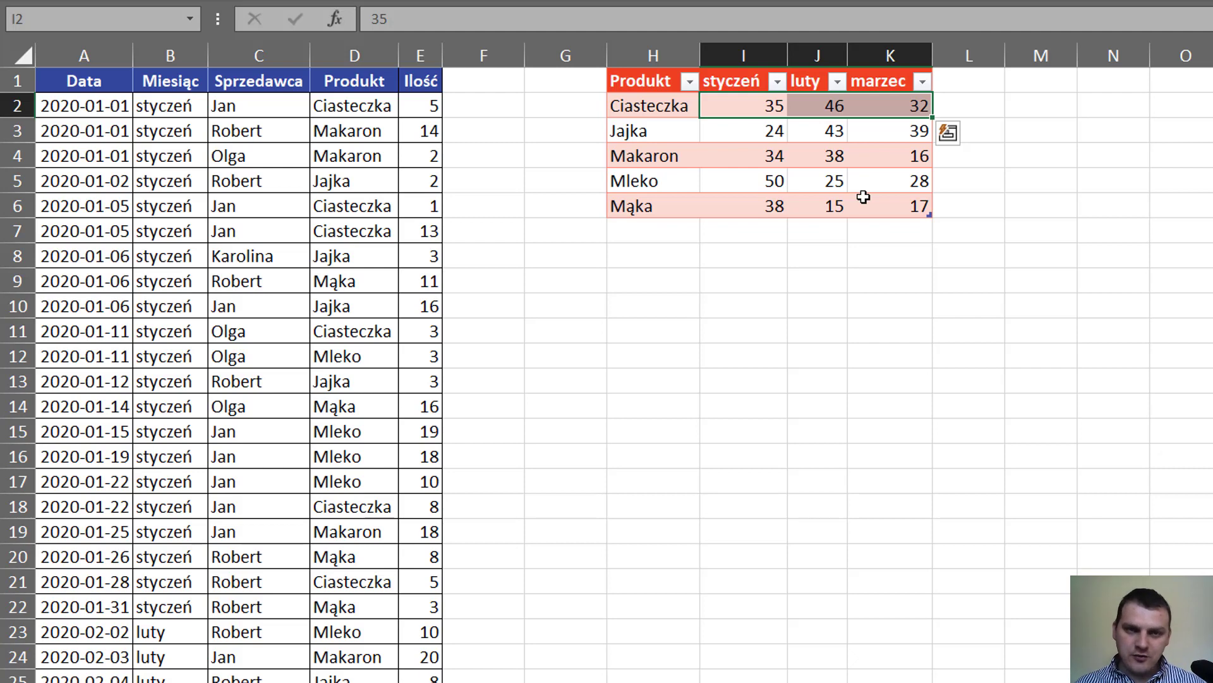
click(672, 109)
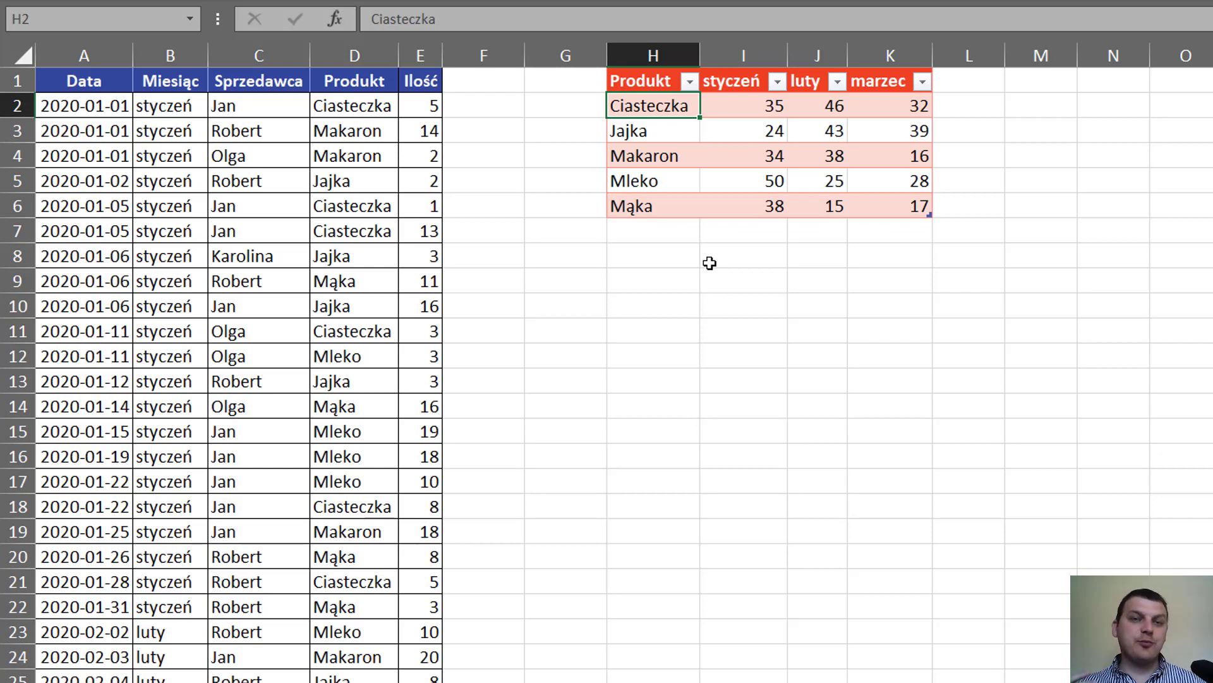
click(252, 188)
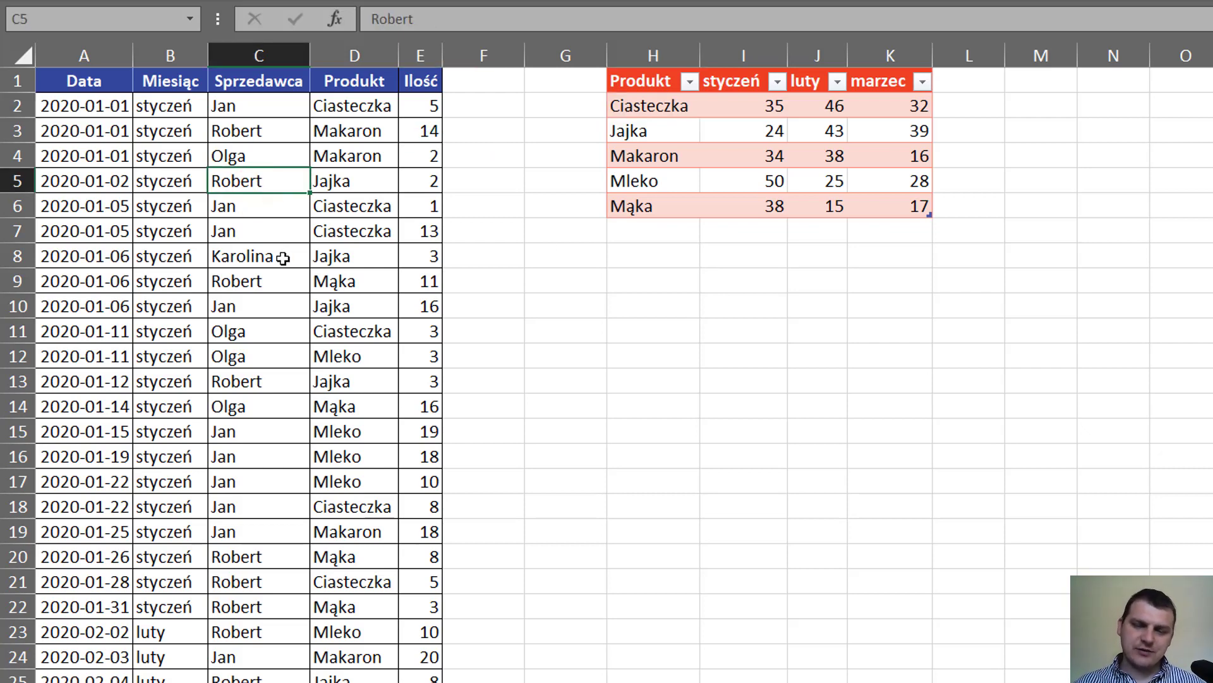
click(740, 83)
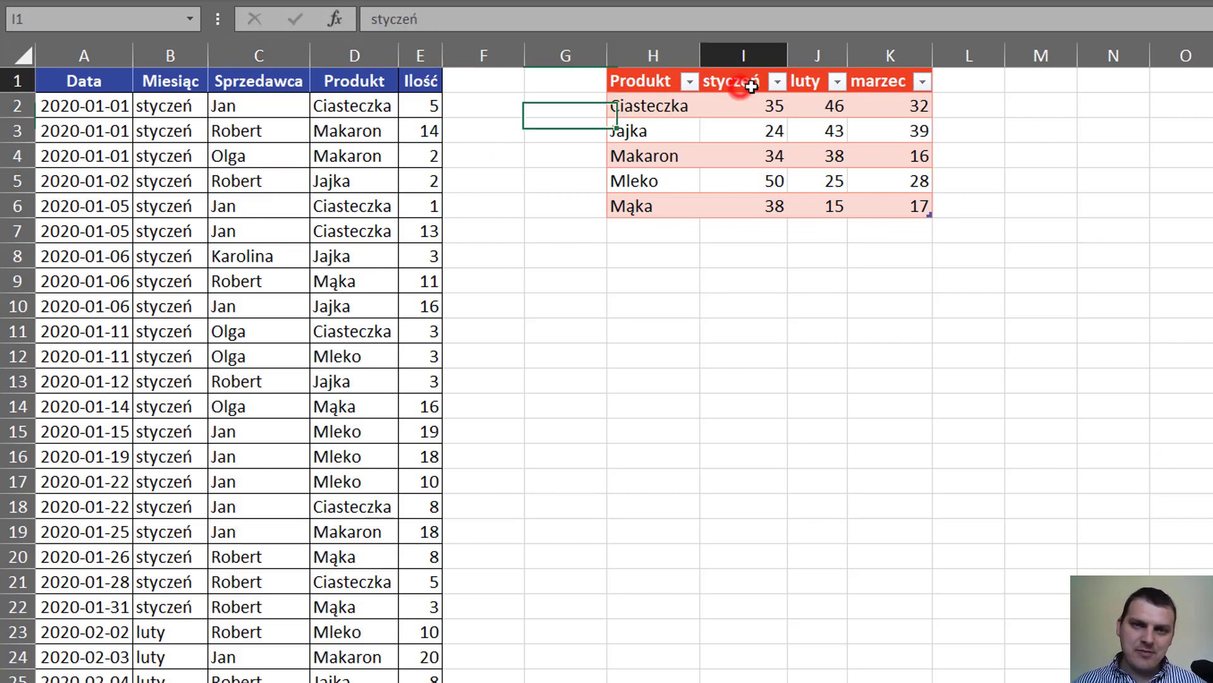
click(812, 81)
click(895, 81)
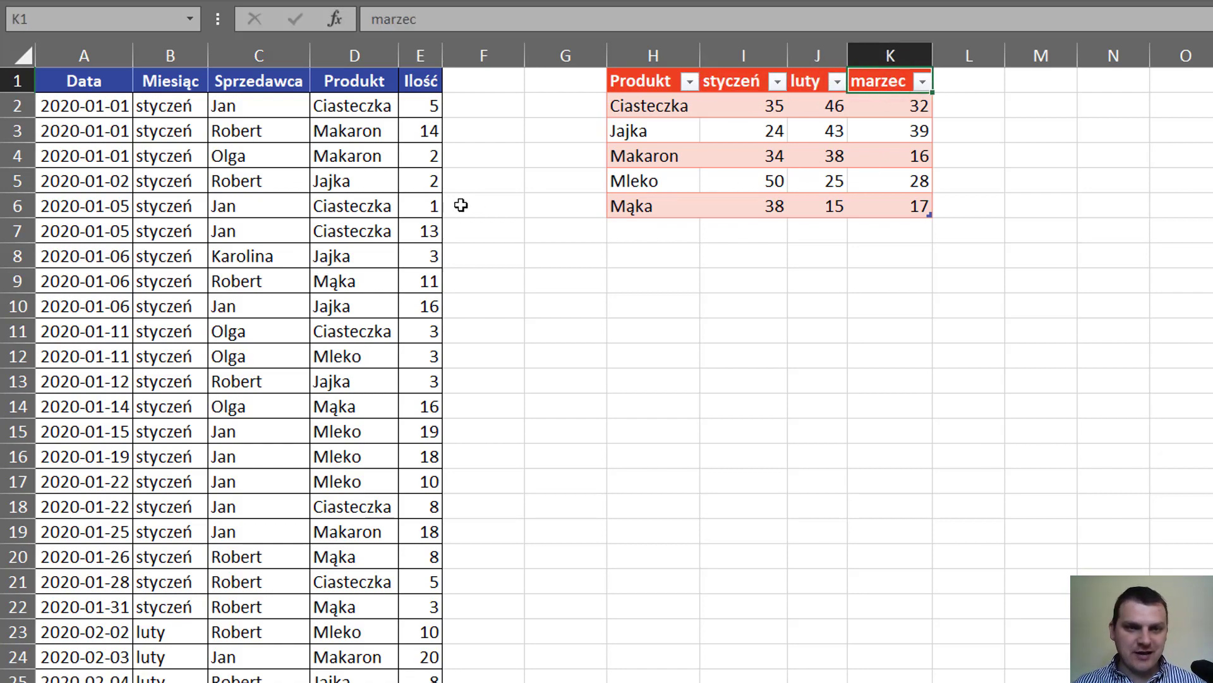
scroll(400, 255, down, 7)
scroll(400, 255, down, 5)
scroll(374, 287, down, 3)
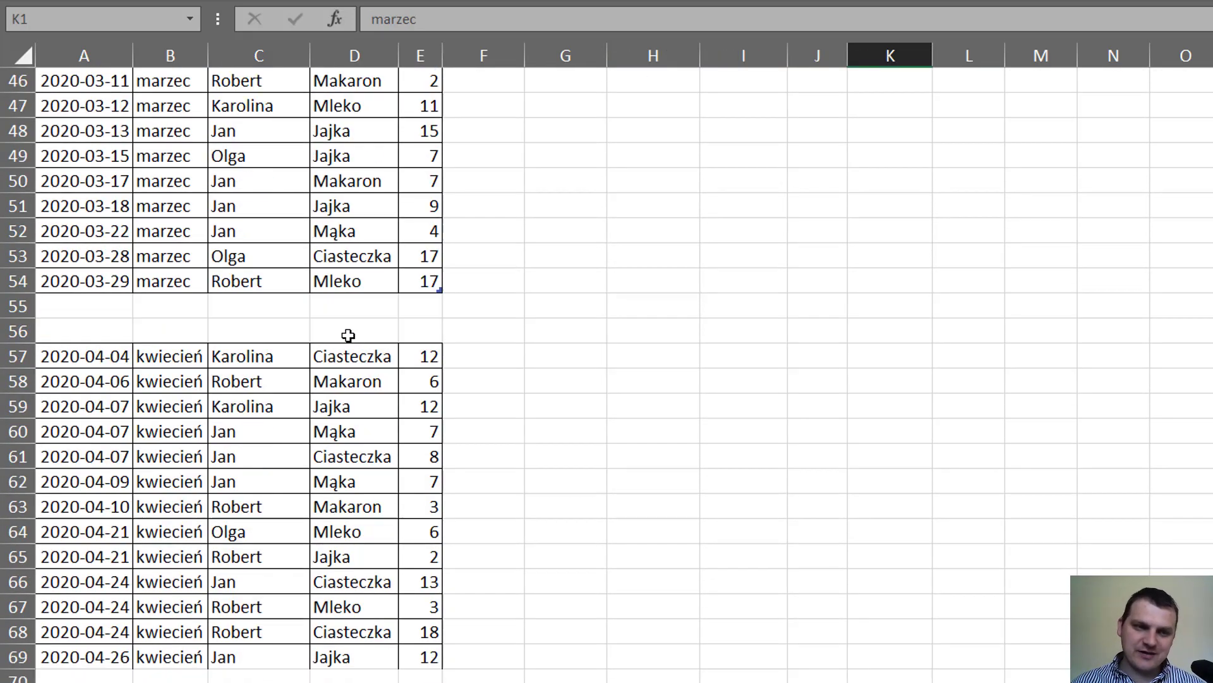
click(225, 457)
scroll(695, 421, up, 5)
scroll(717, 417, up, 10)
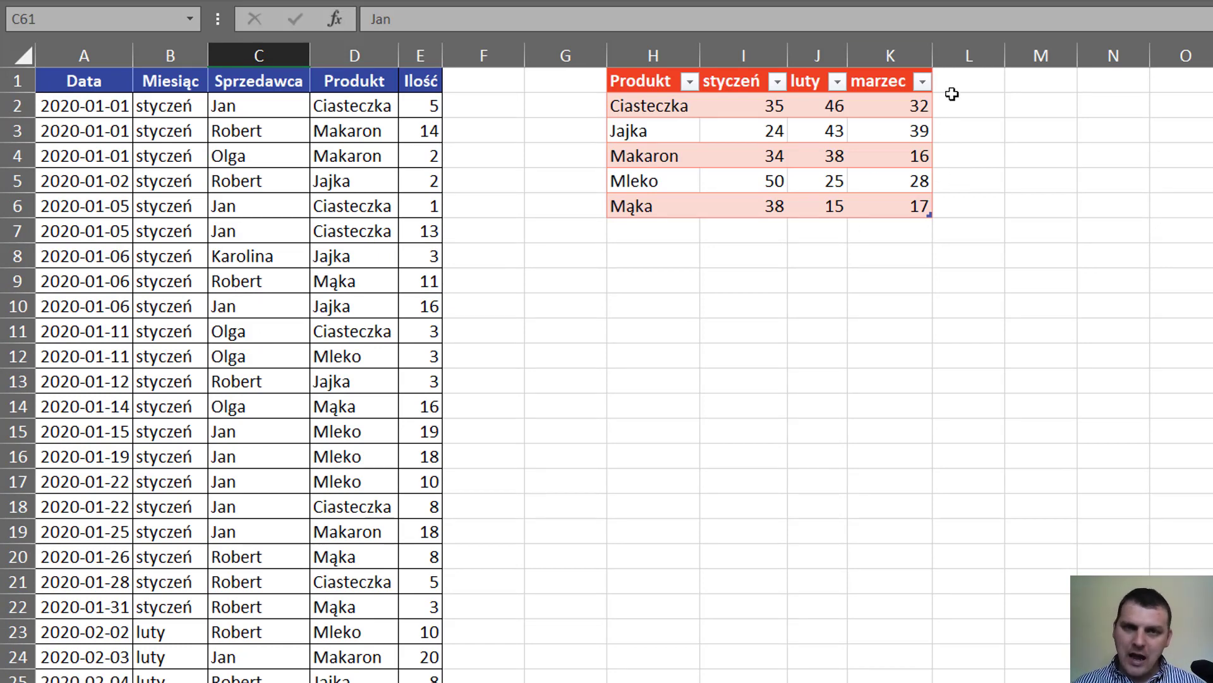
- Add a Suma header after marzec in L1 to extend the table
click(952, 89)
double_click(969, 79)
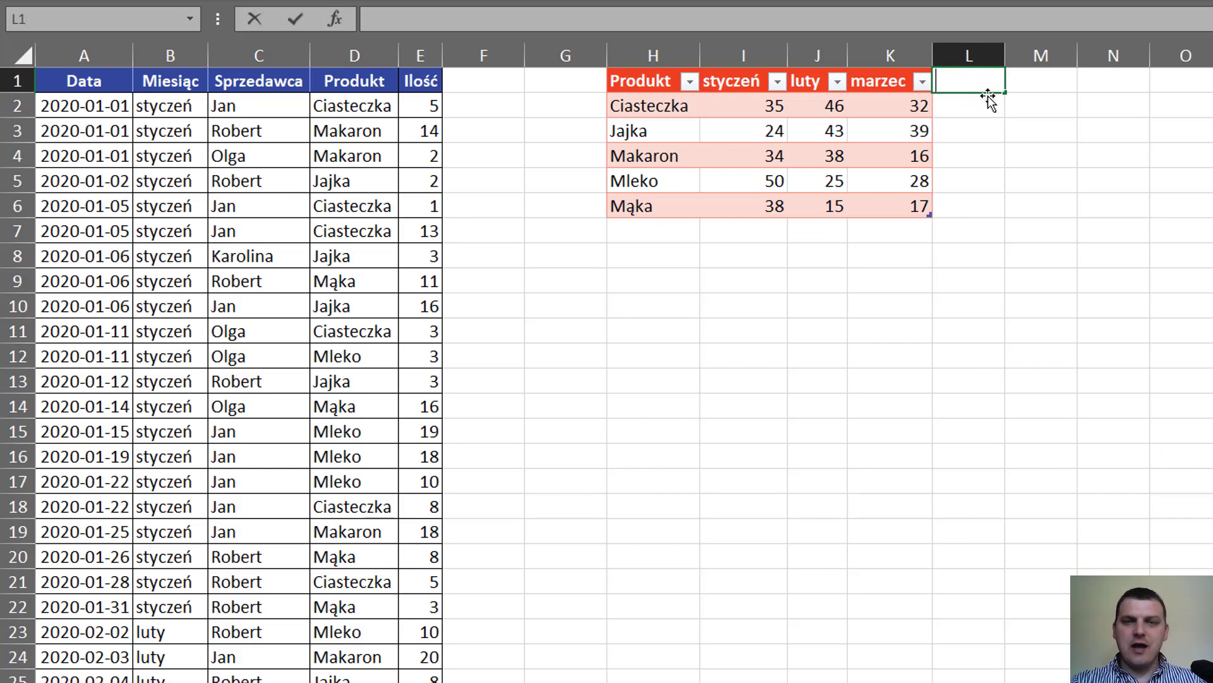
text(Suma)
key(Return)
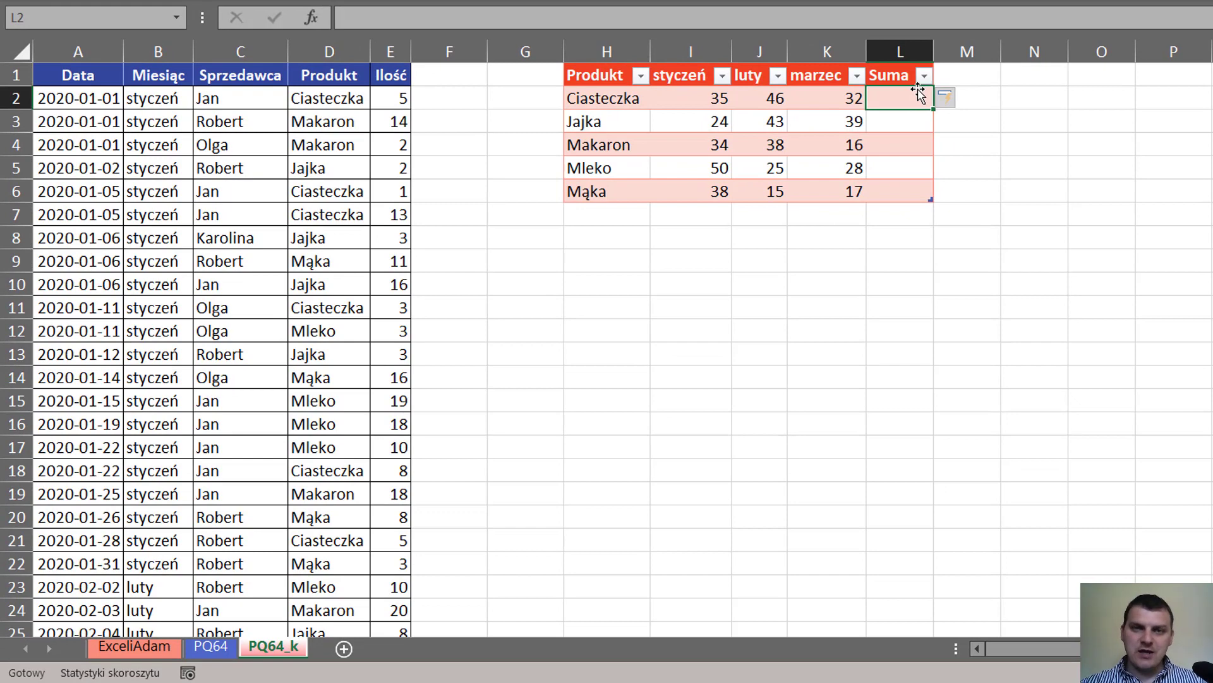
- Fill Suma with =SUMA(I2:K2) totals, 113 for Ciasteczka, and select the column
key(alt+equal)
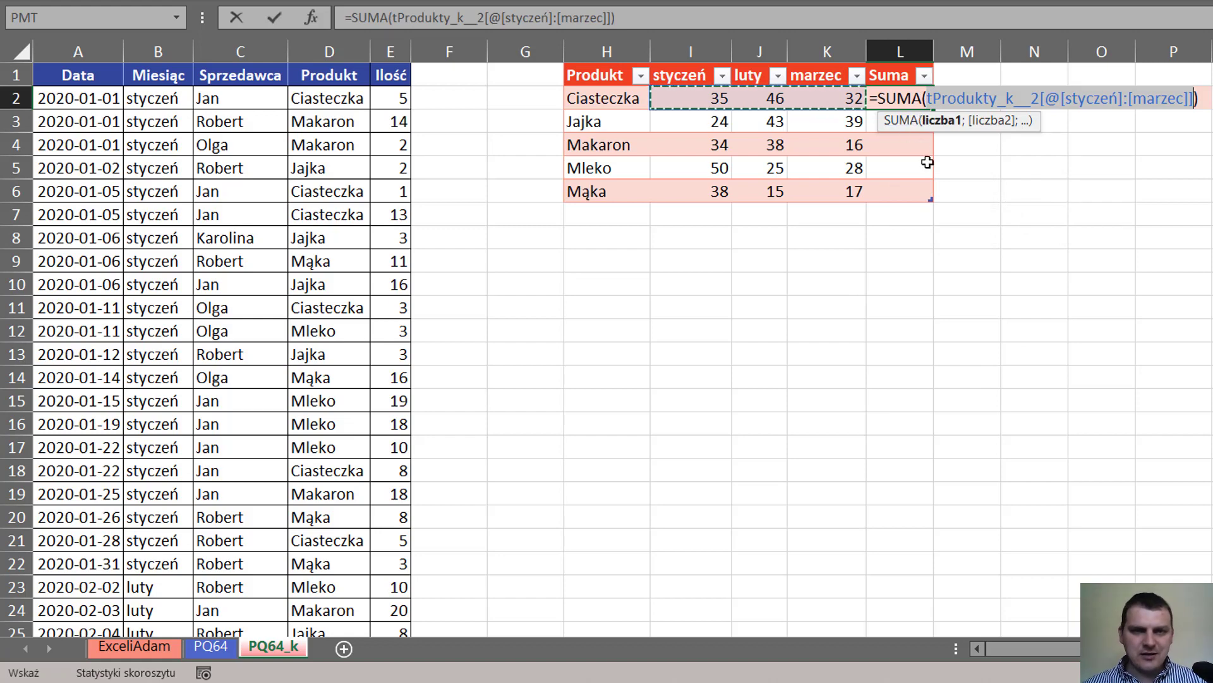
text(I)
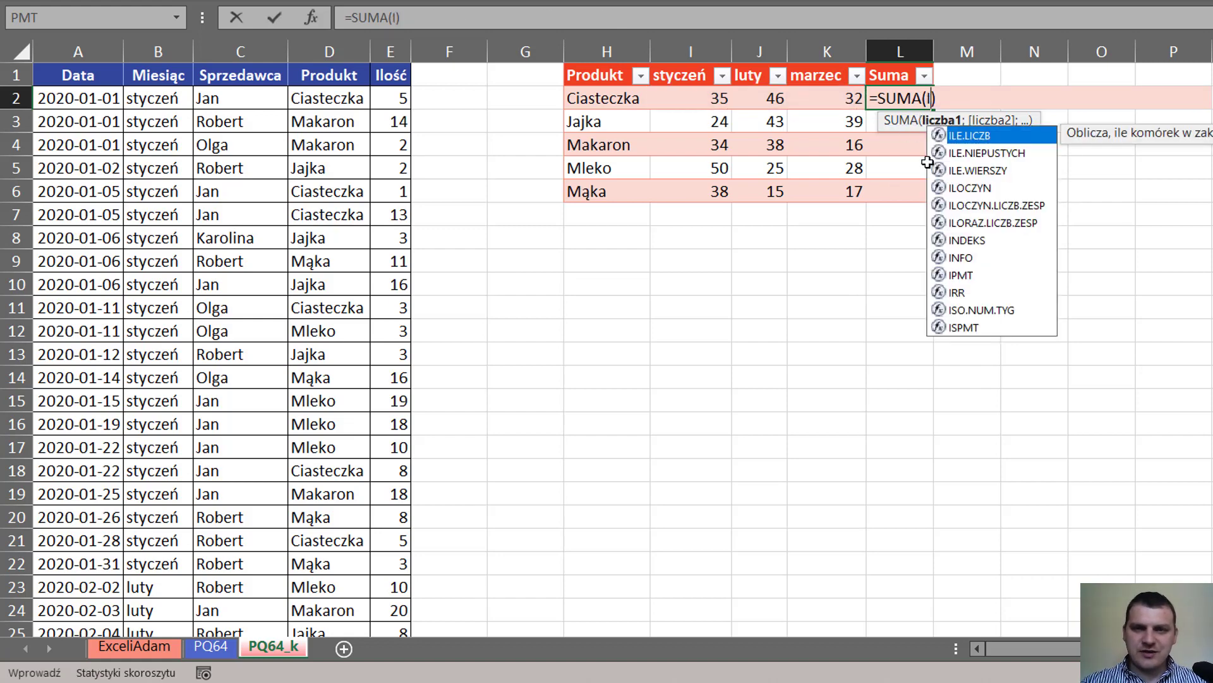
text(2:)
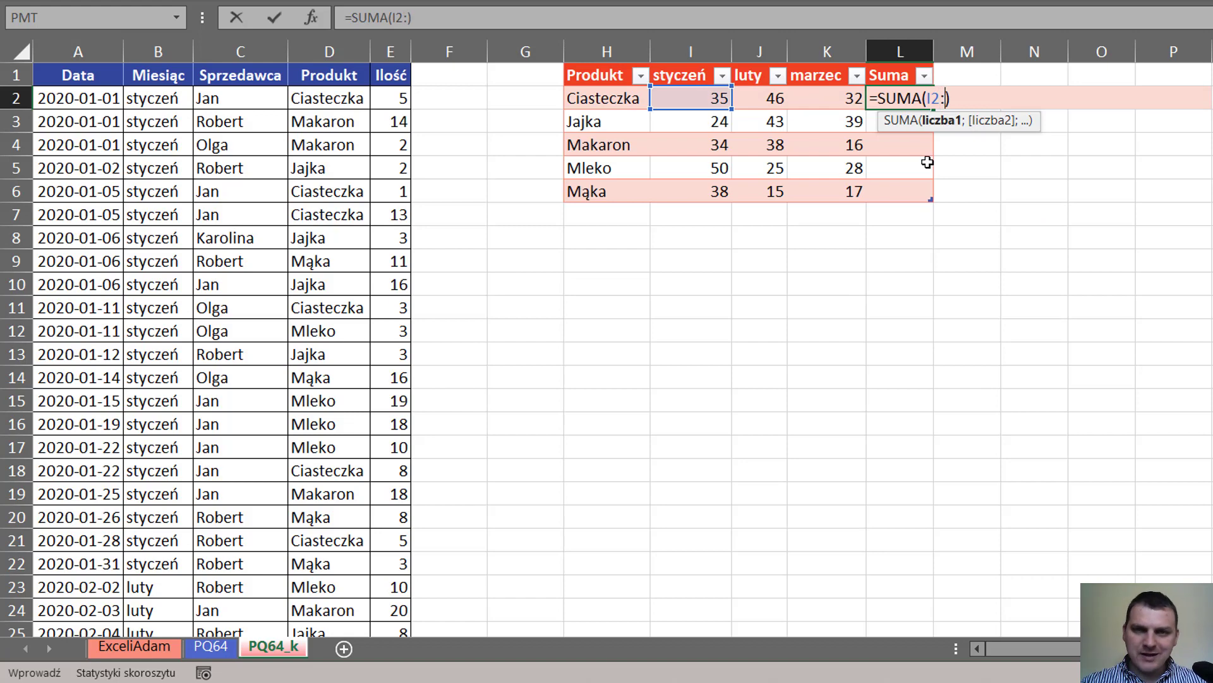
text(k2)
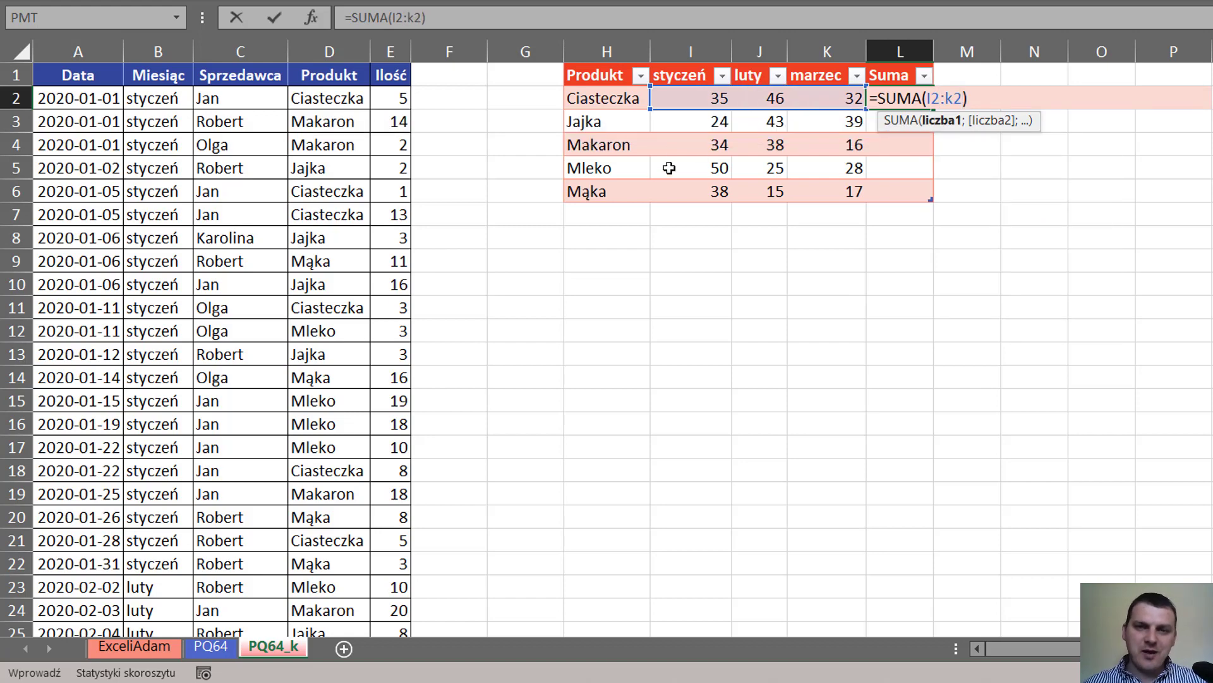
key(ctrl+Return)
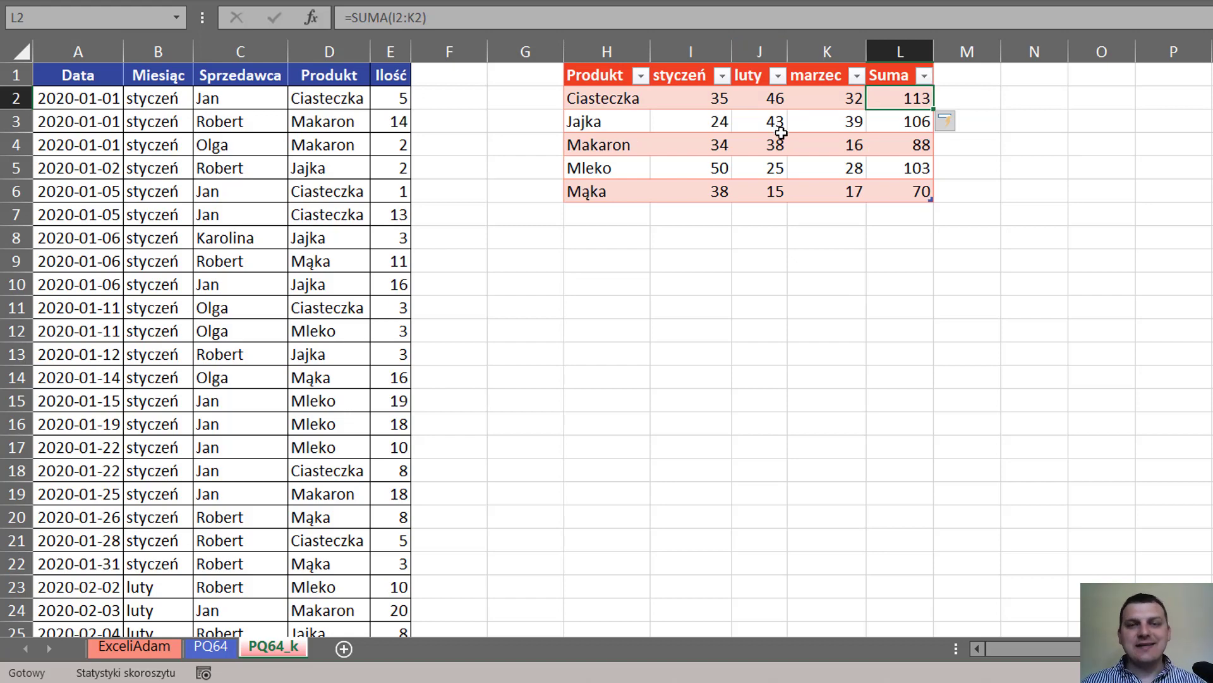
click(885, 49)
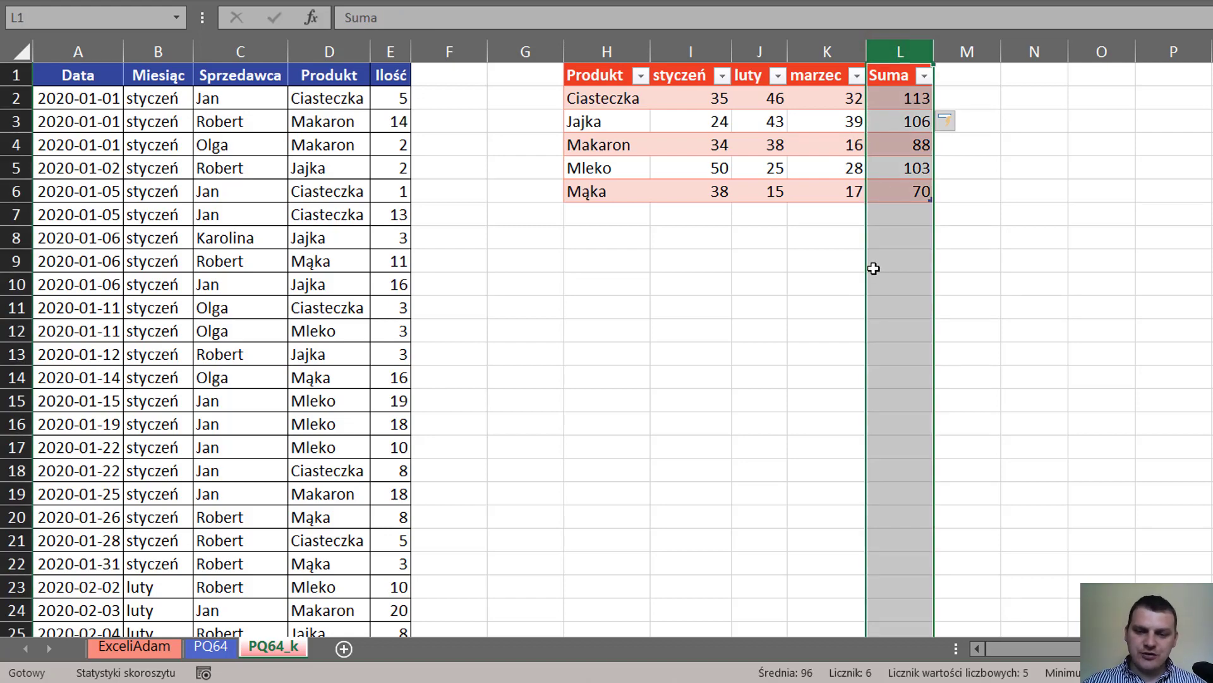
key(ctrl+shift+KP_Add)
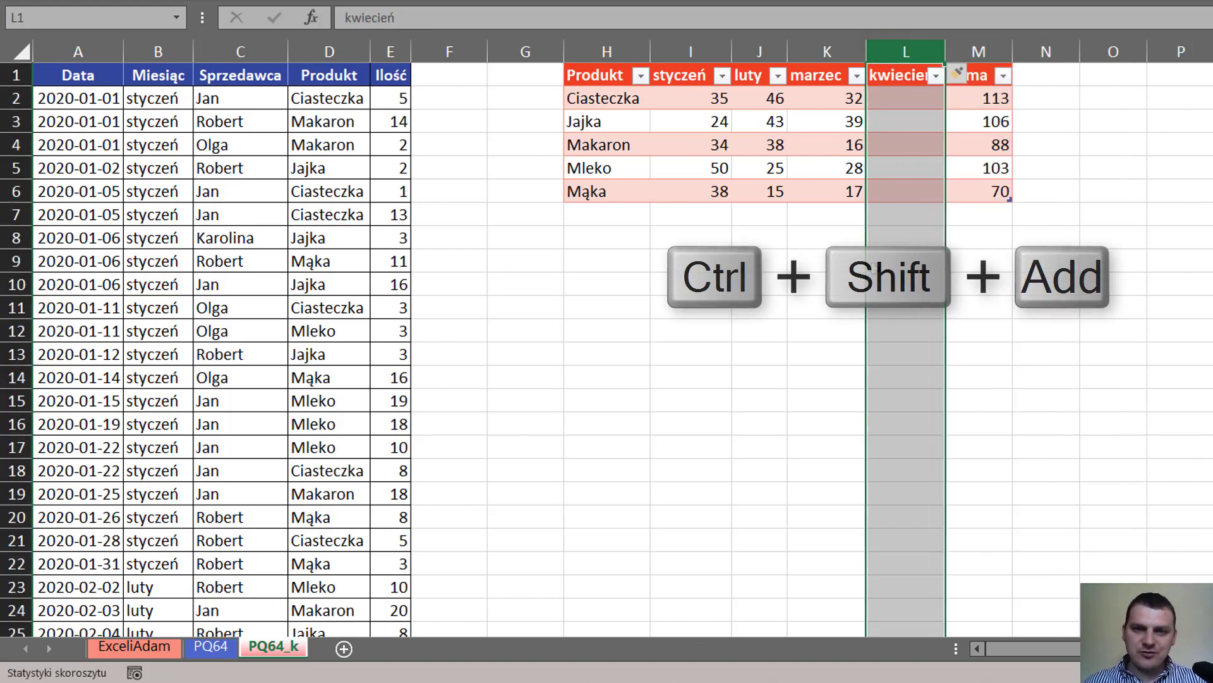
drag(946, 50, 960, 50)
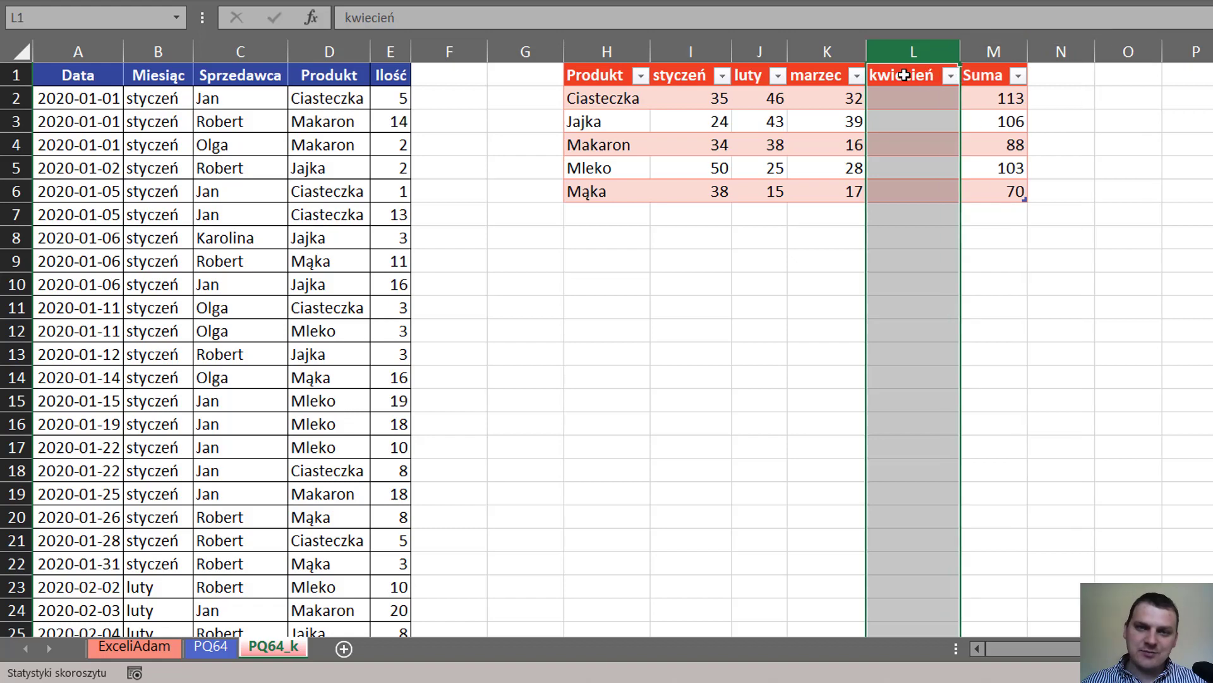
click(905, 79)
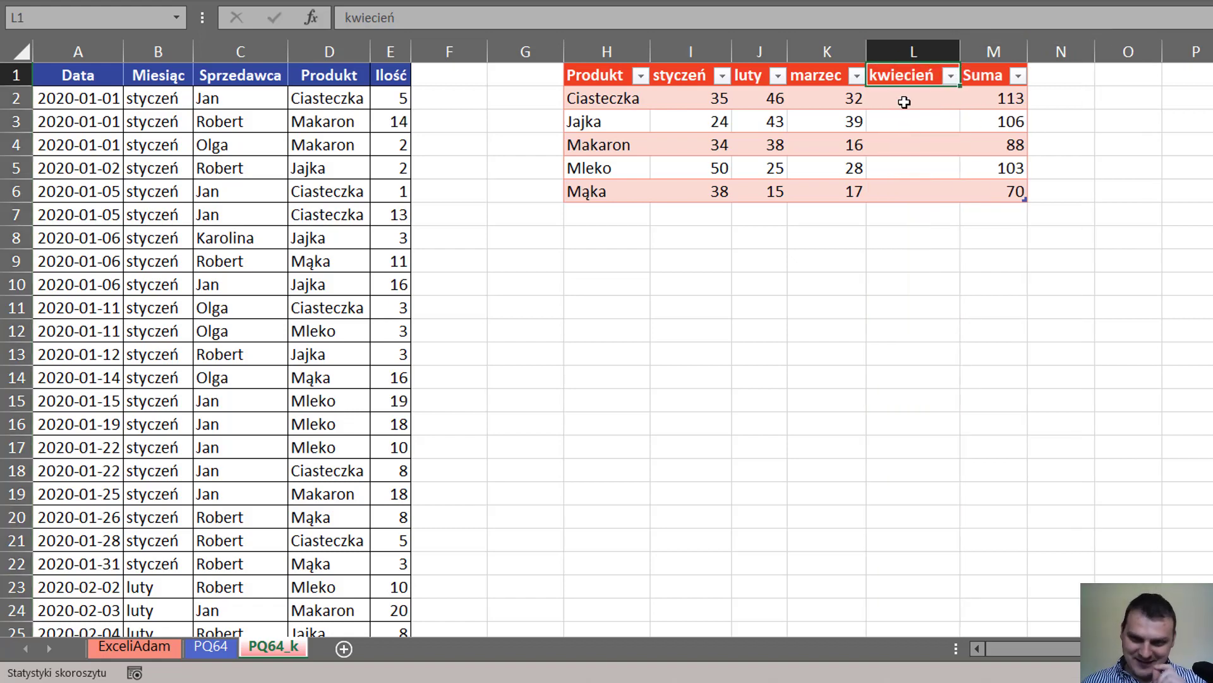
click(905, 105)
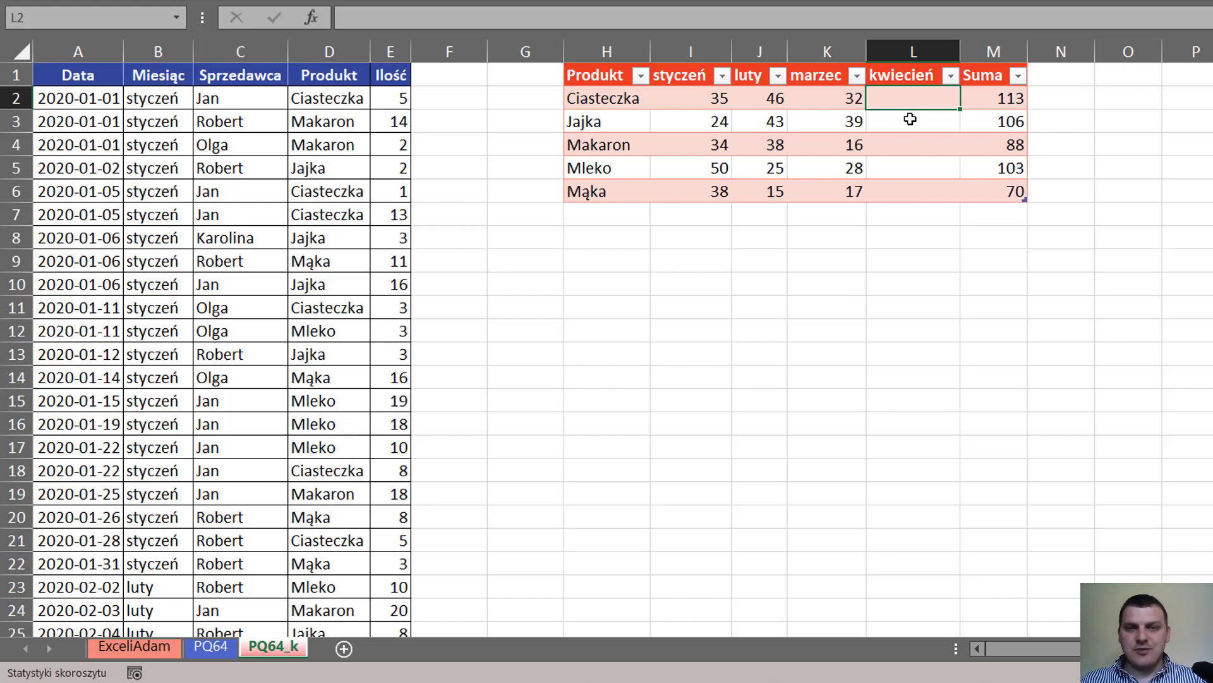
text(22)
key(Return)
click(1001, 102)
key(F2)
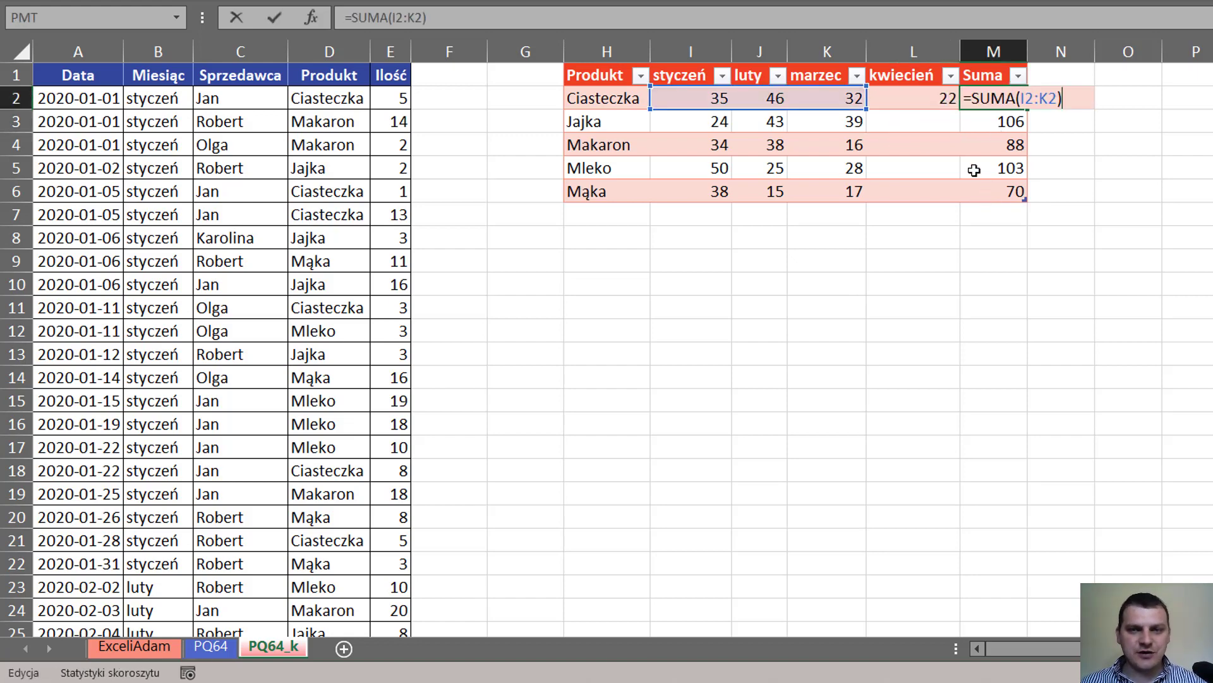
click(909, 123)
key(ctrl+z)
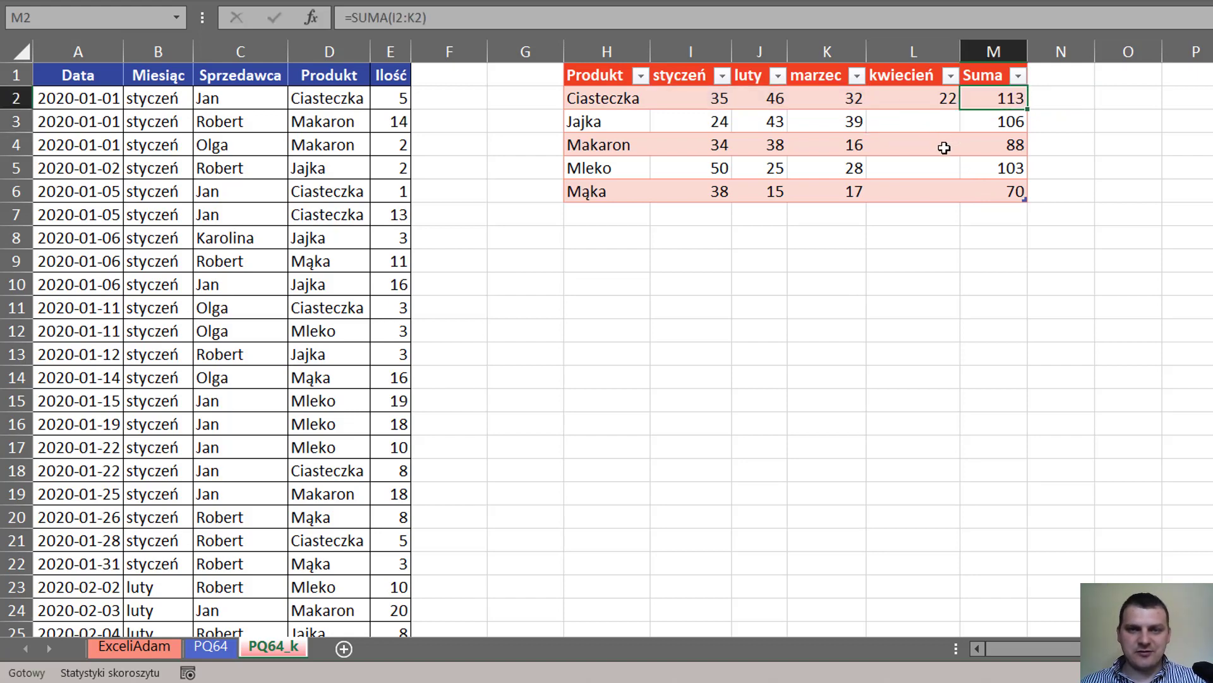
key(ctrl+z)
key(ctrl+z)
key(ctrl+z)
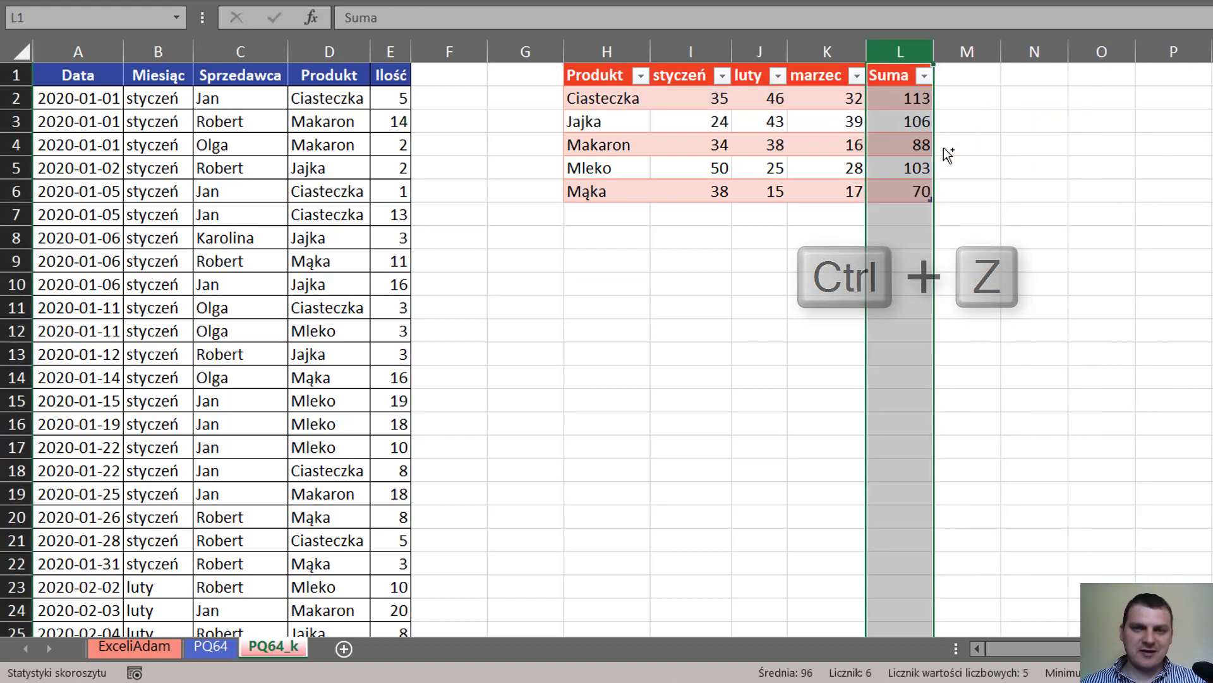
- Insert an empty luty2 table column before marzec and check the Suma formula's range
click(805, 48)
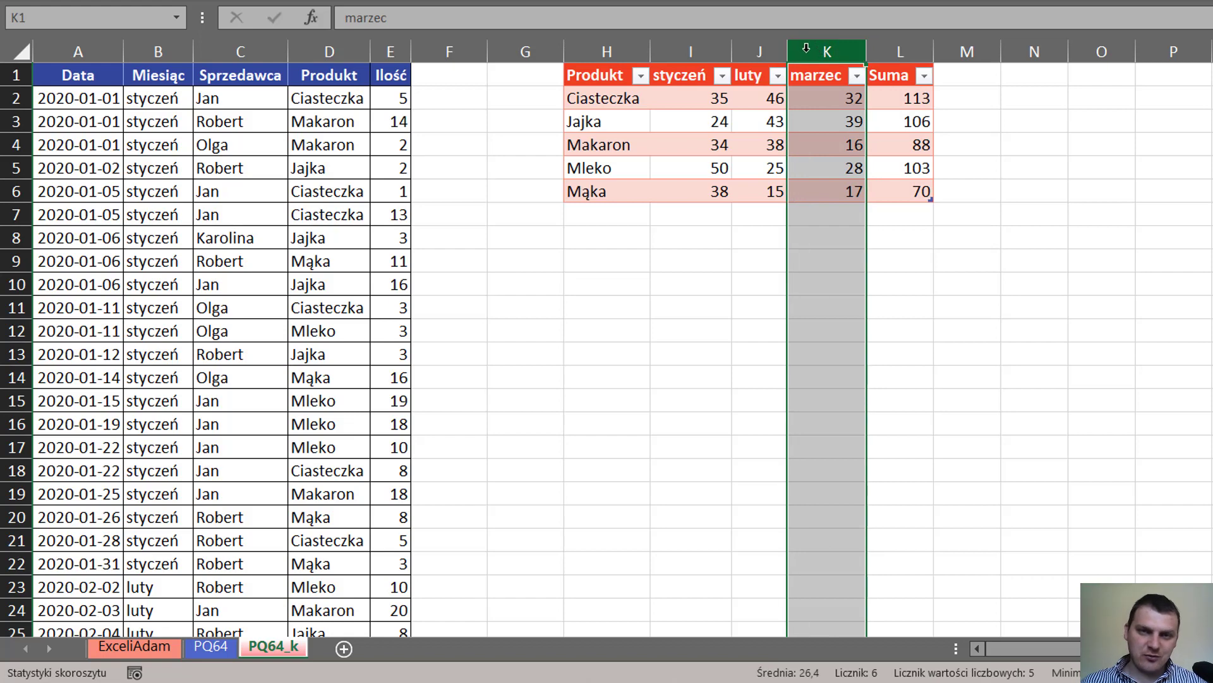
right_click(805, 47)
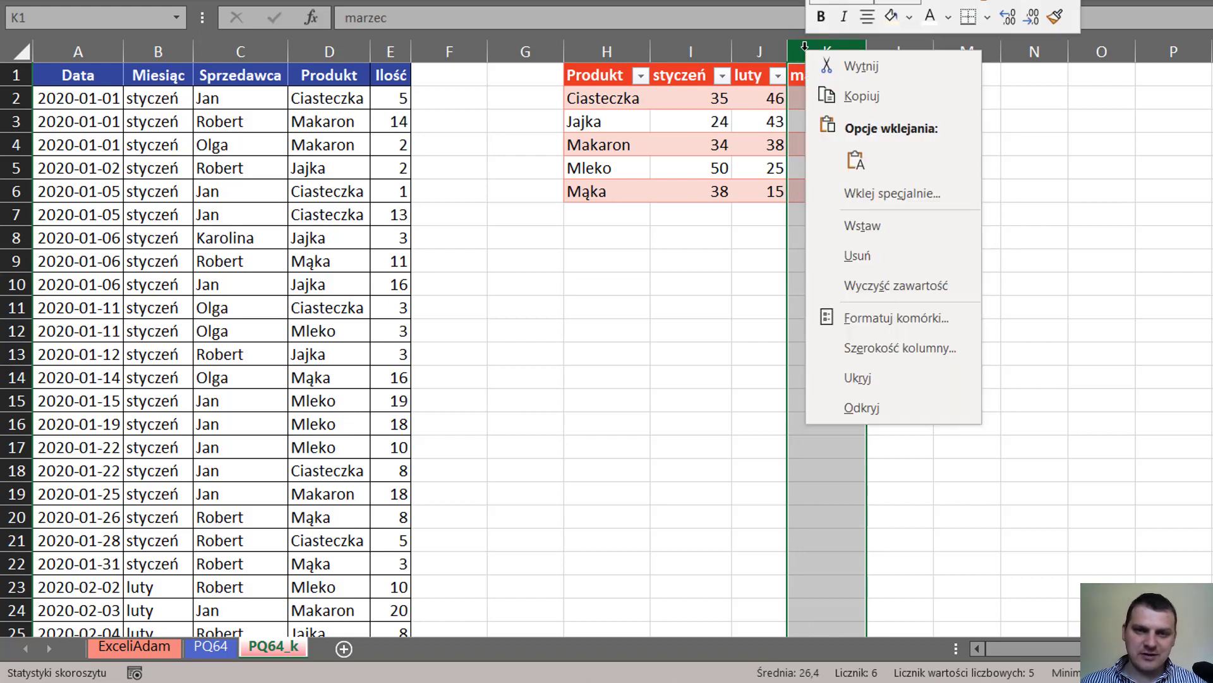
click(891, 227)
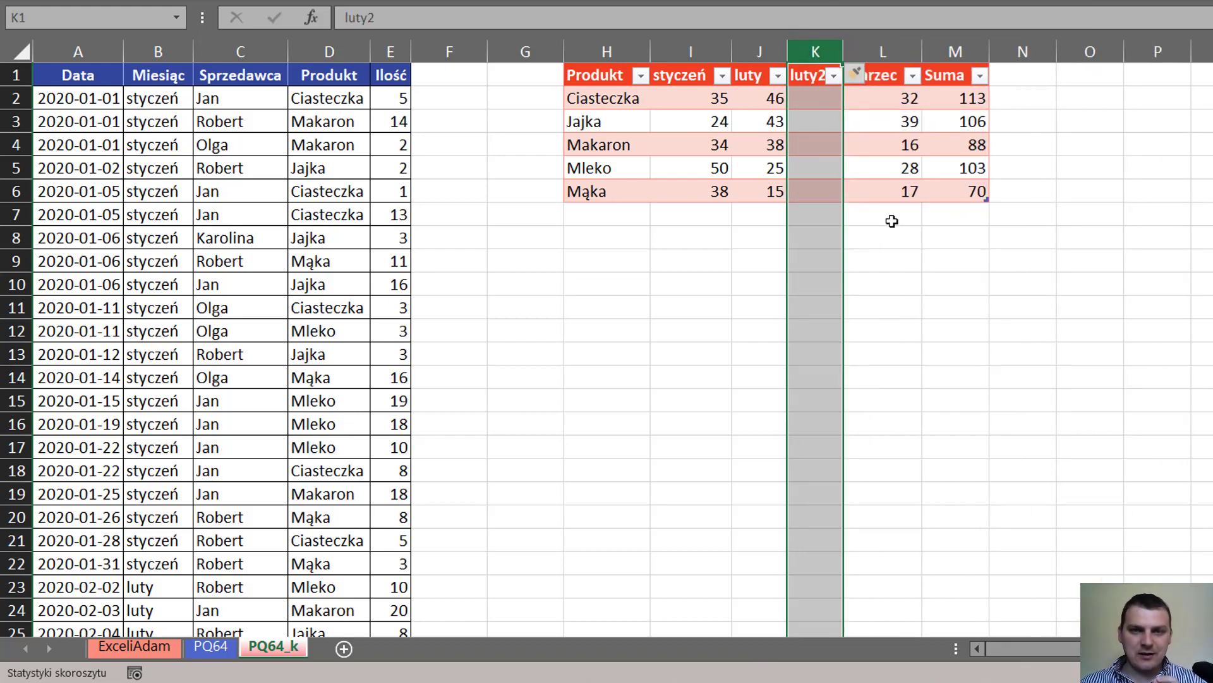
click(959, 98)
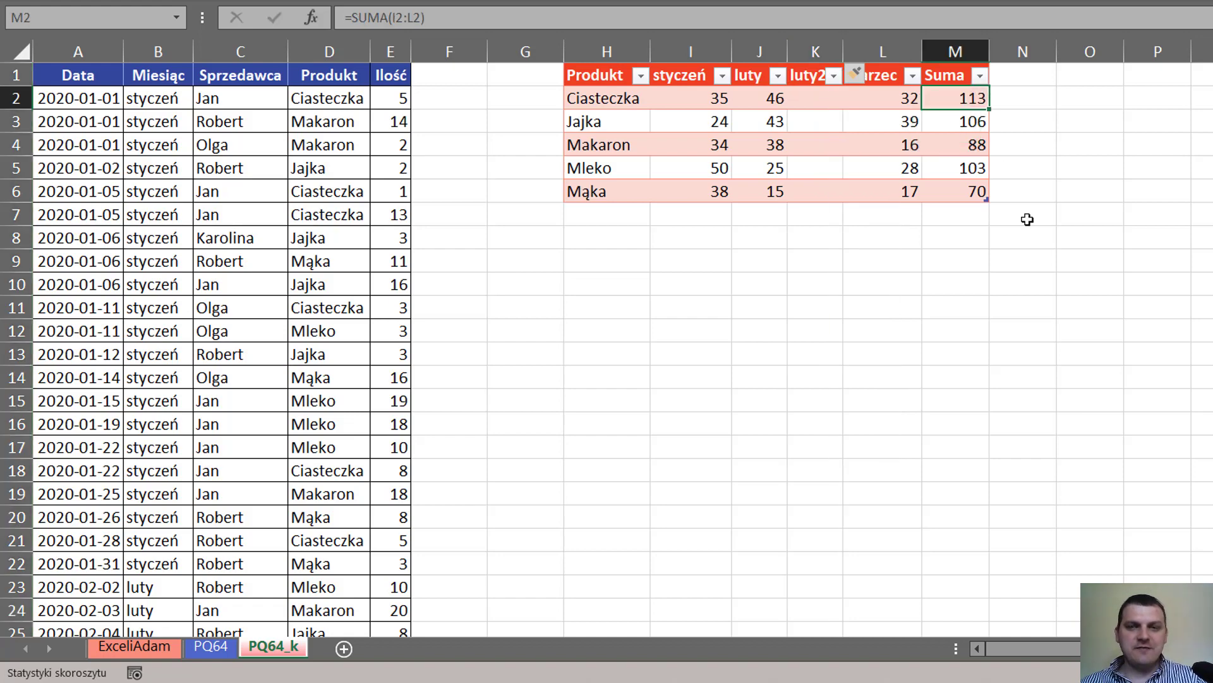
key(F2)
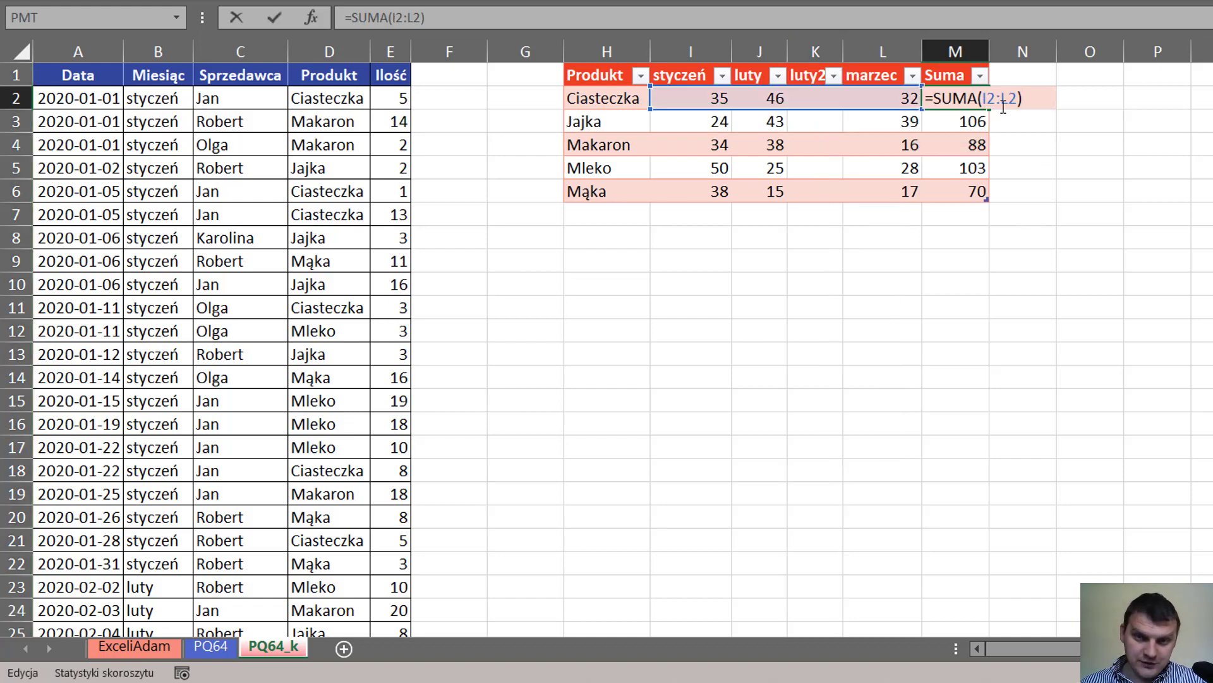
key(Escape)
- Test 22 in K2, undo it, and delete the empty column K
click(803, 96)
text(22)
click(808, 145)
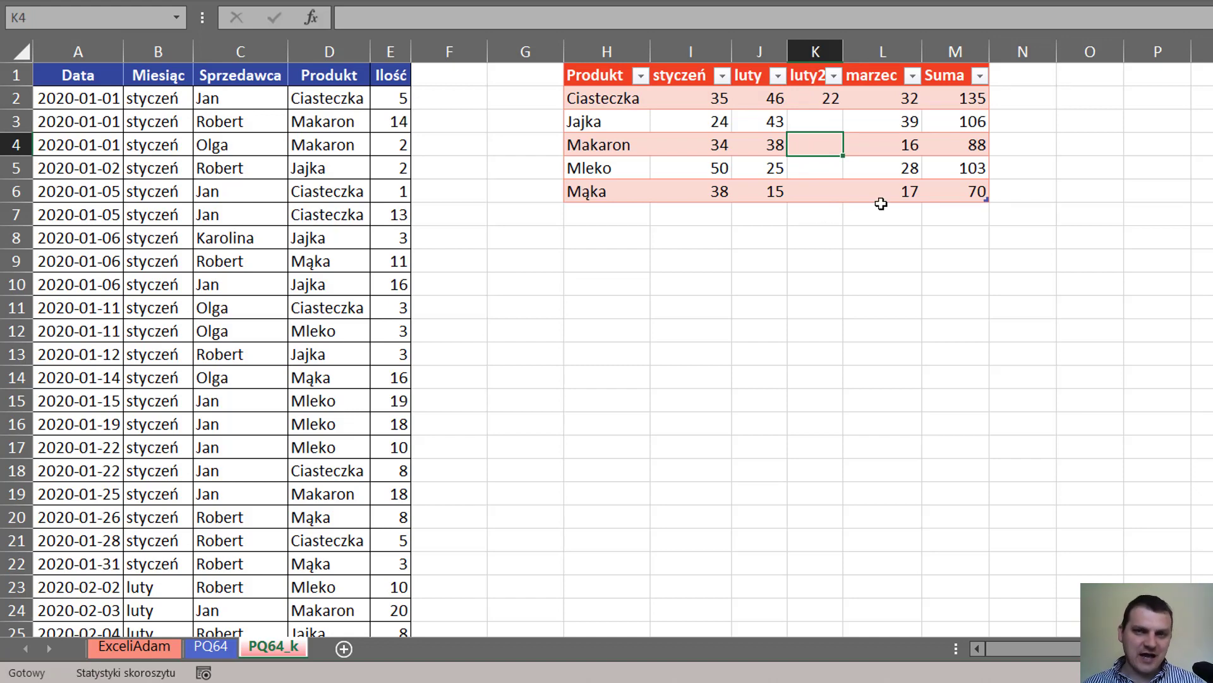
key(ctrl+z)
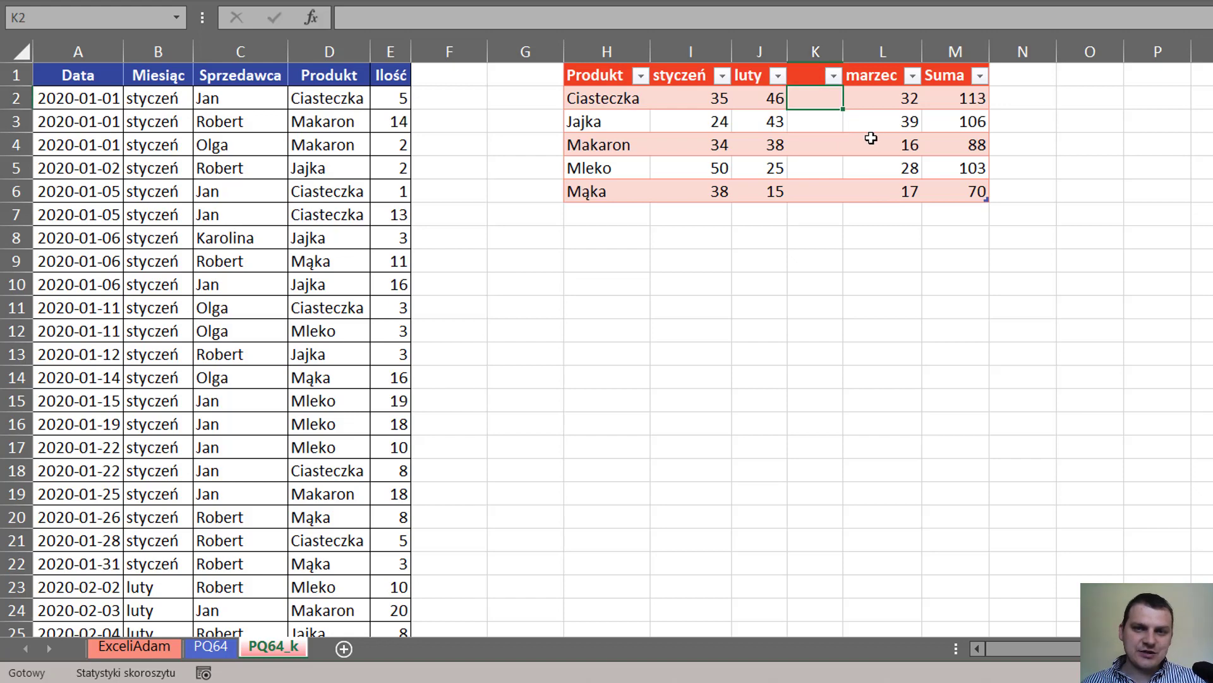
key(ctrl+space)
key(ctrl+minus)
click(901, 51)
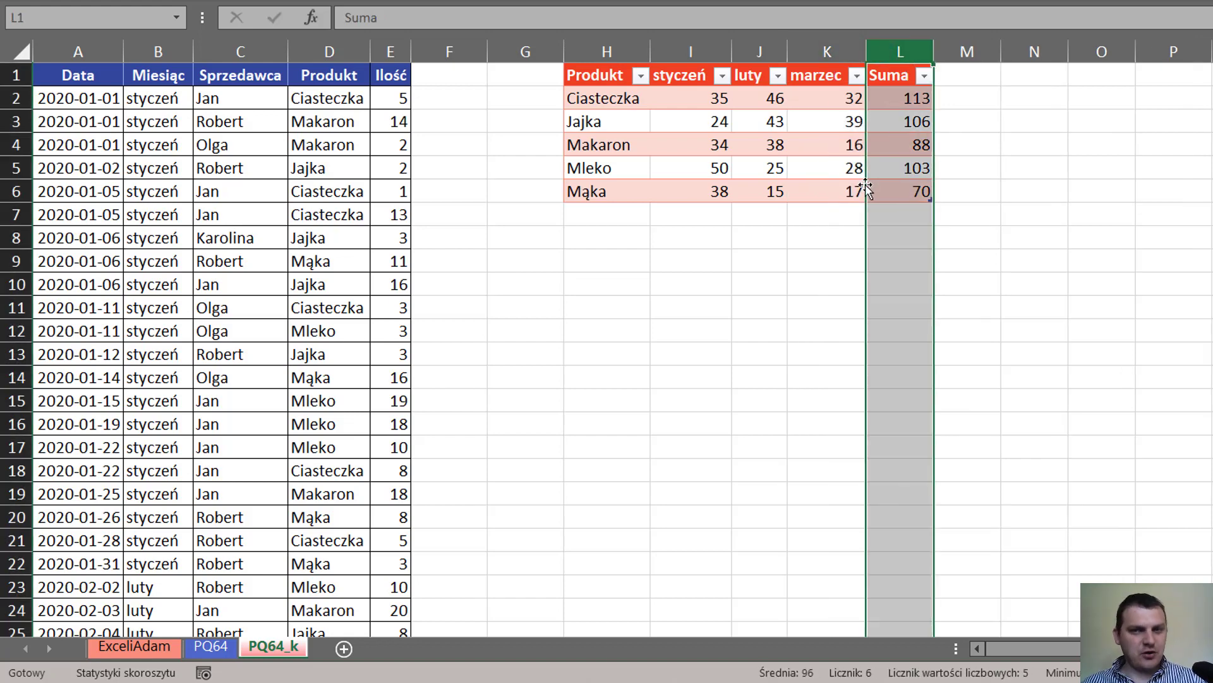
- Open L2's =SUMA(I2:K2) formula for editing and select its I2:K2 argument
double_click(897, 101)
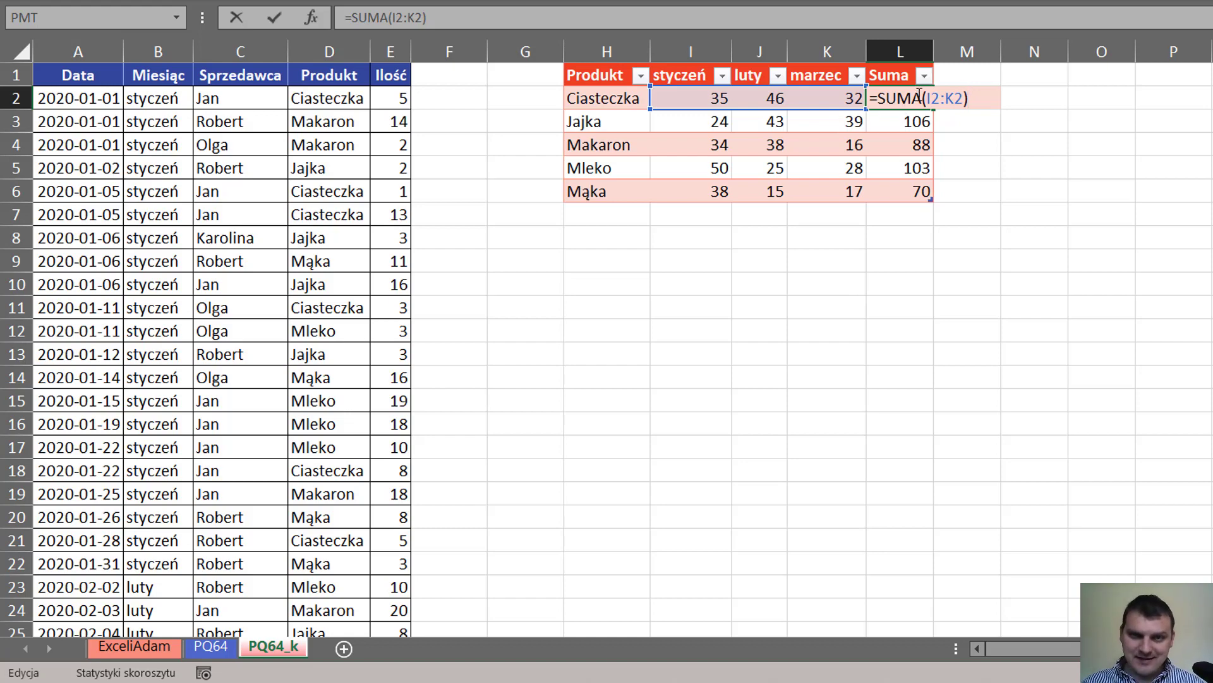
click(939, 101)
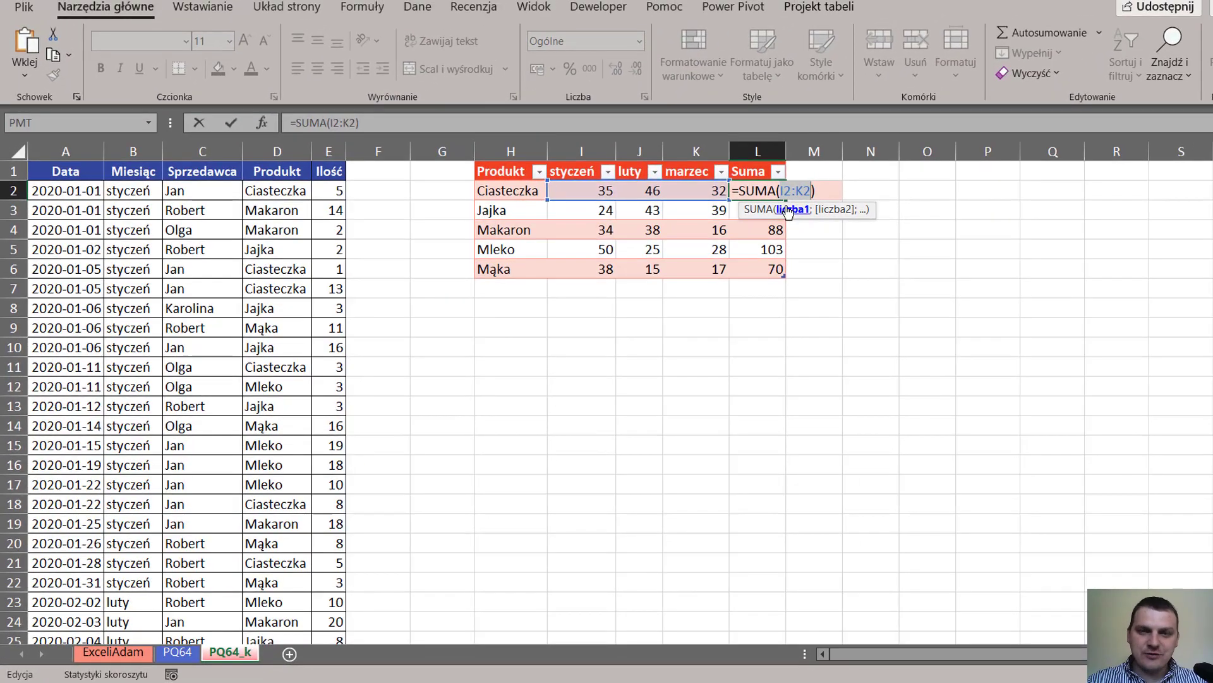
- Replace the sum argument with PRZESUNIĘCIE referencing i2:l2, followed by a semicolon
text(prz)
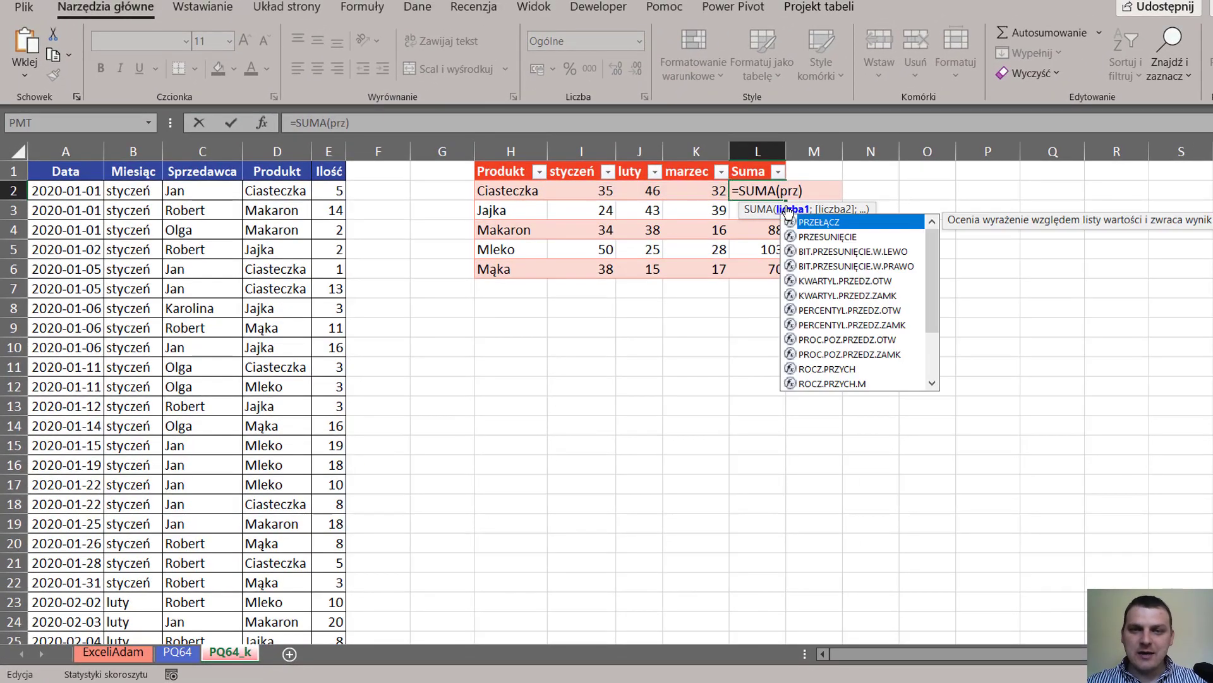
key(Down)
key(Tab)
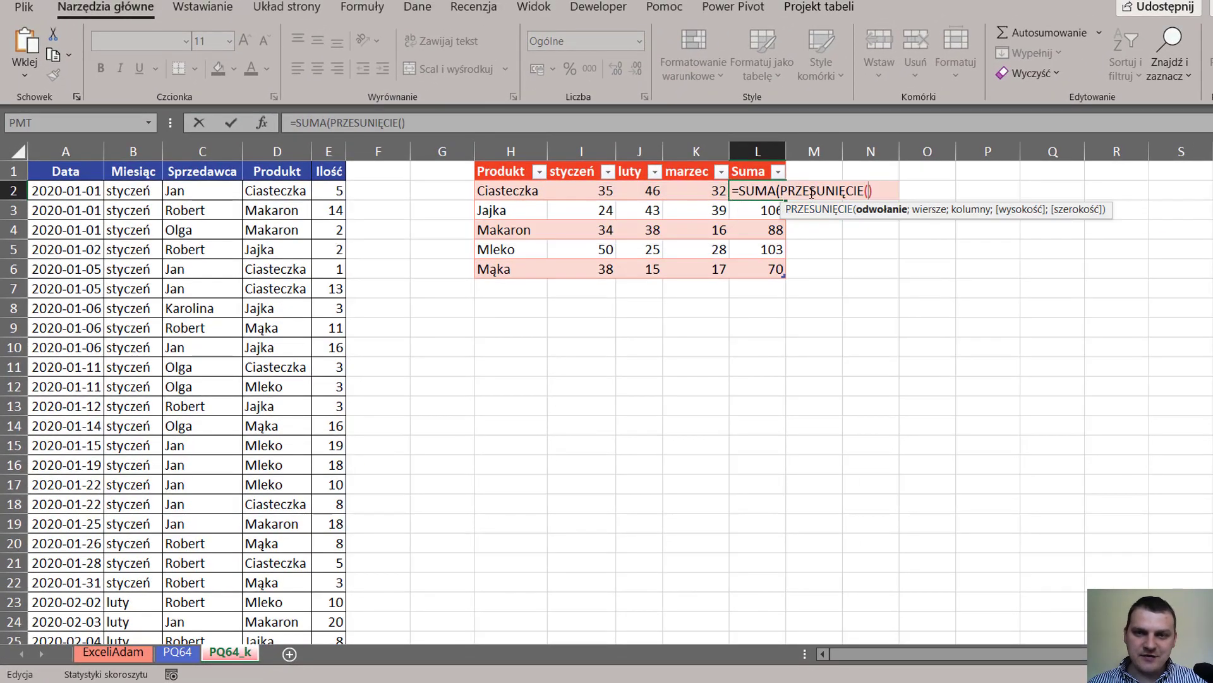
drag(591, 193, 675, 196)
drag(790, 204, 774, 191)
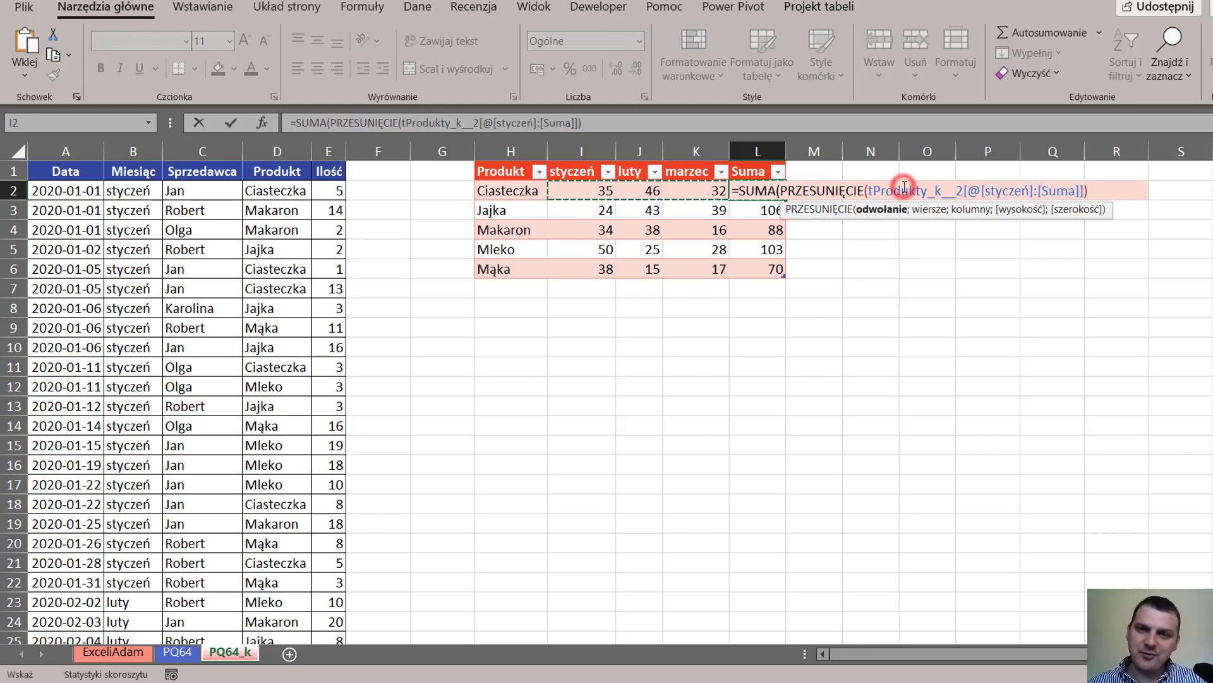
click(883, 210)
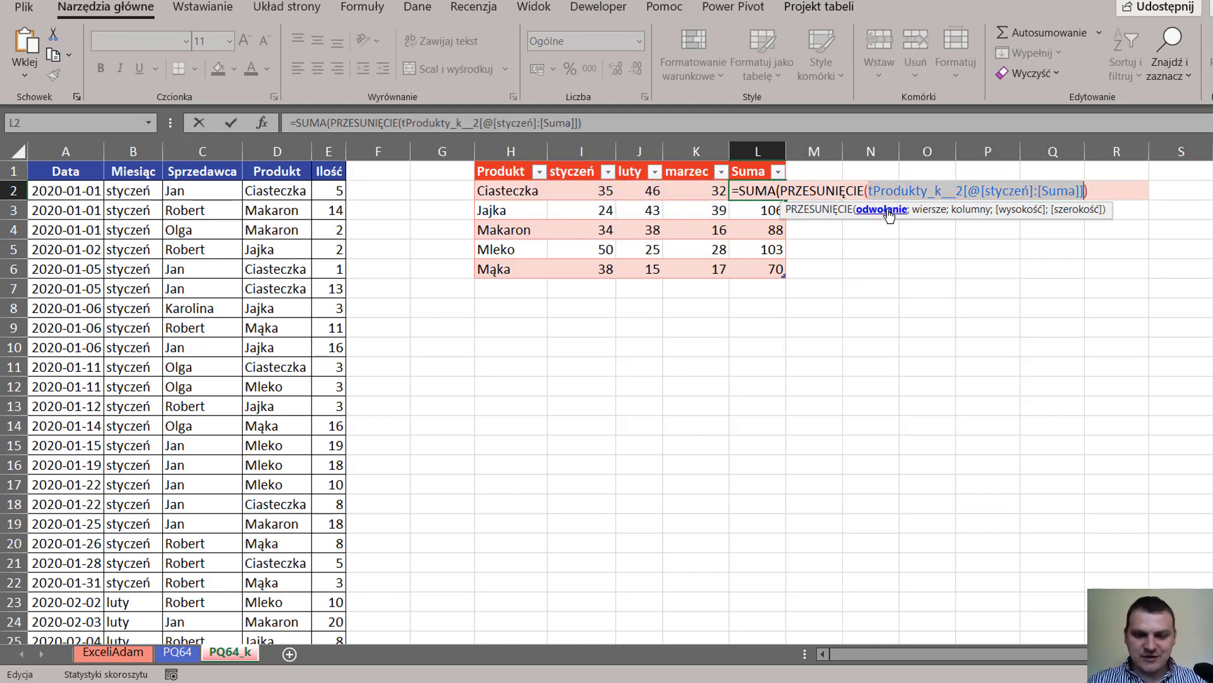
text(i2:l)
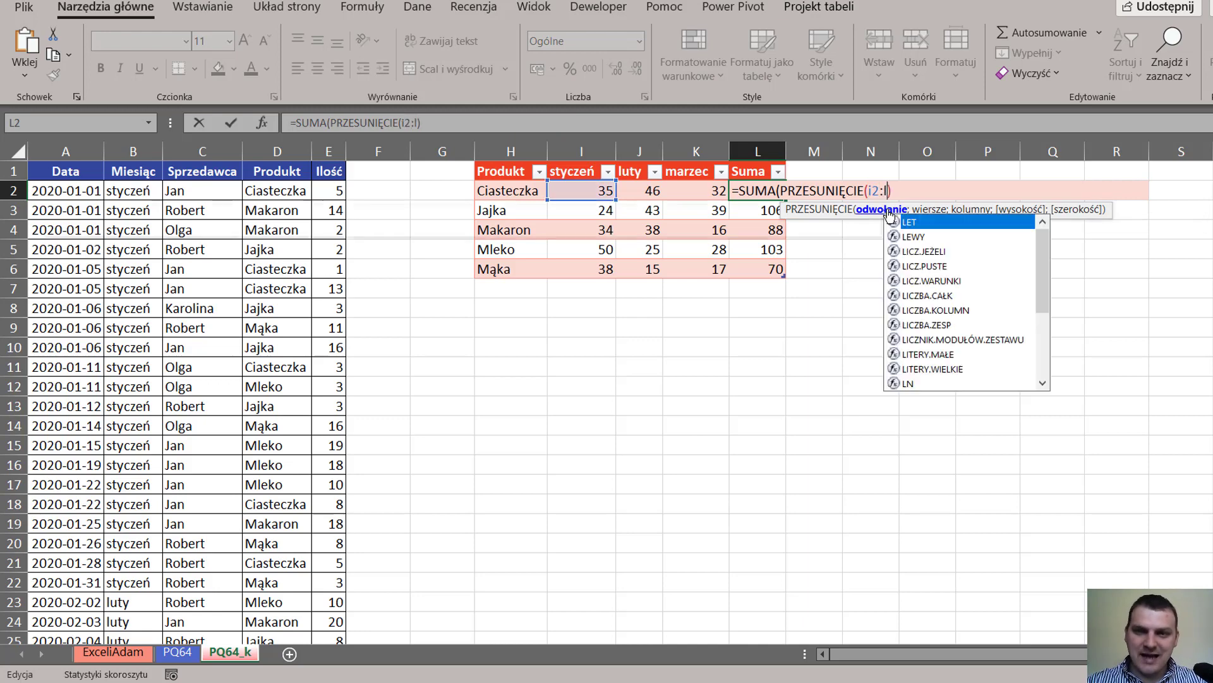
text(2)
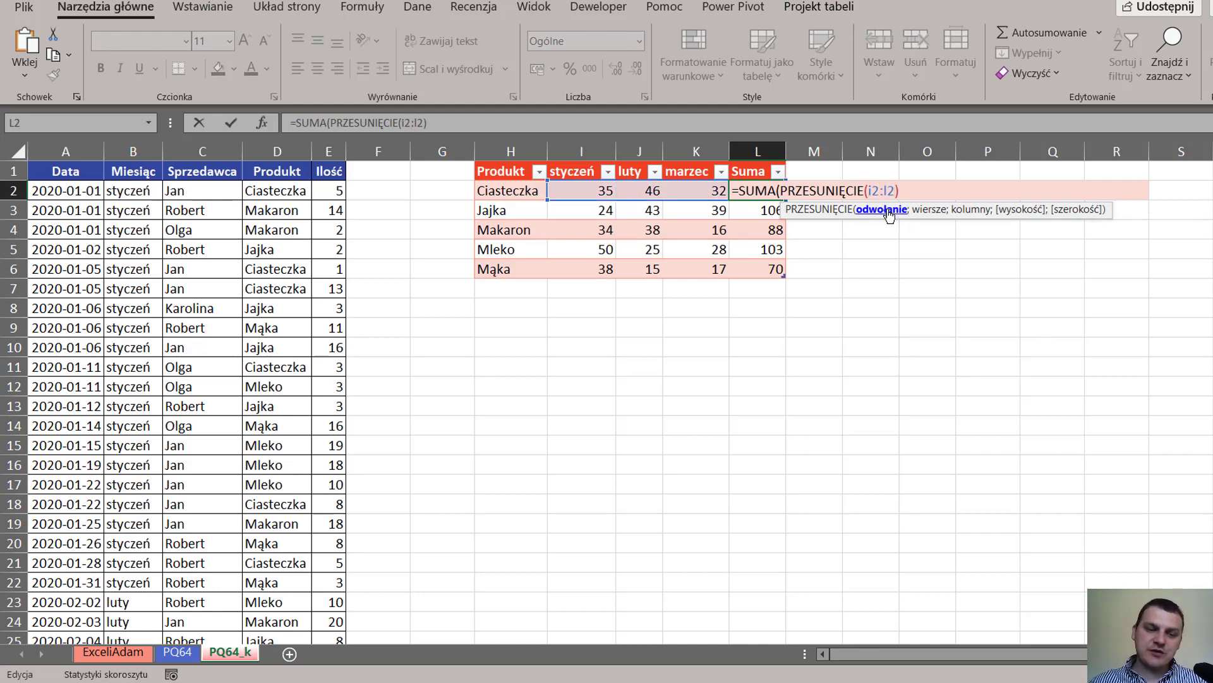
drag(760, 180, 818, 159)
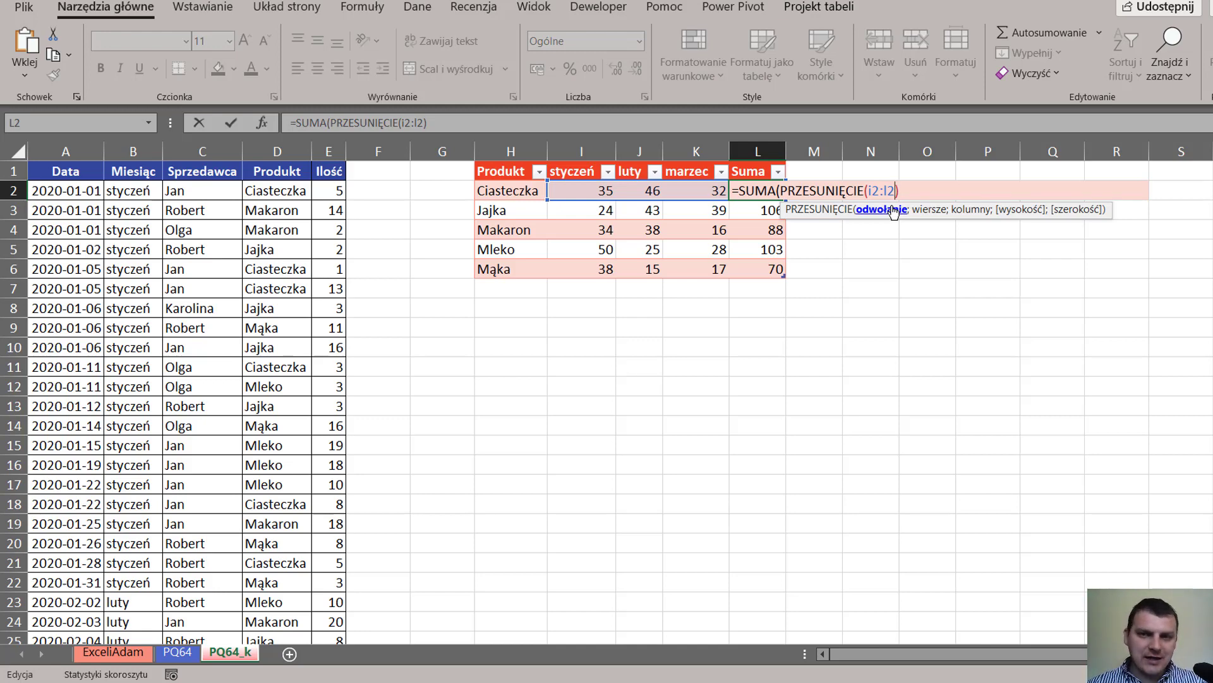
text(;)
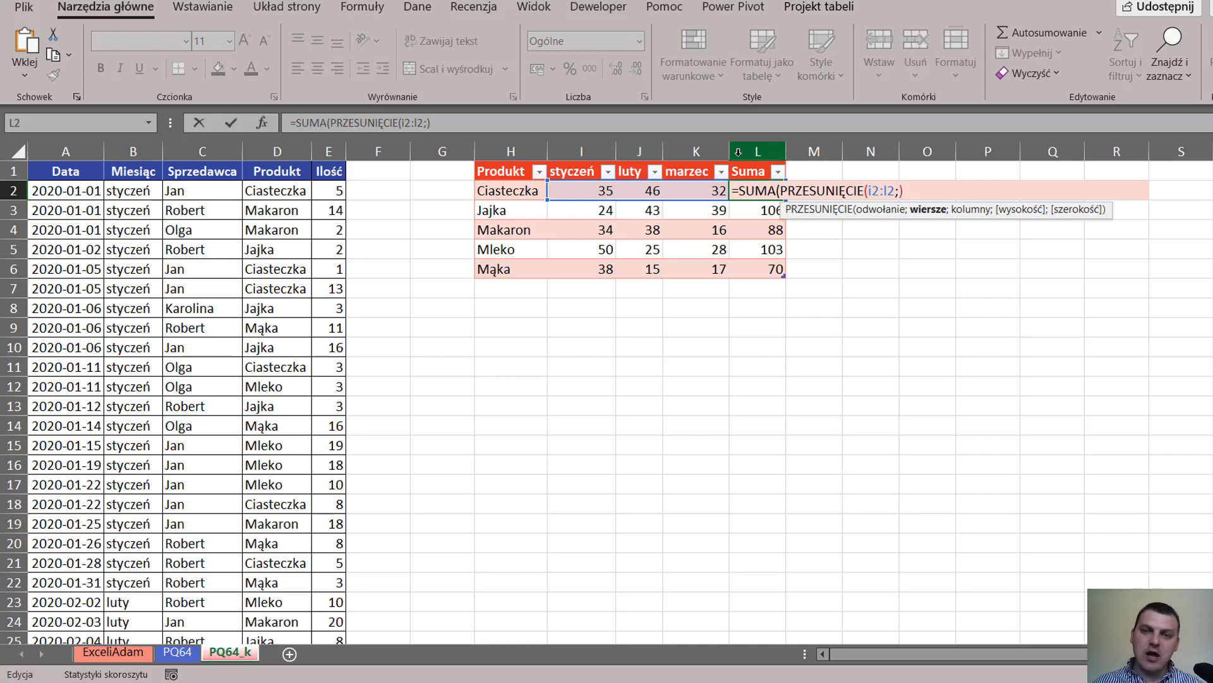
- Complete the formula as =SUMA(PRZESUNIĘCIE(I2:L2;0;0;1;LICZBA.KOLUMN(I2:L2)-1)) and reopen it for review
text(0)
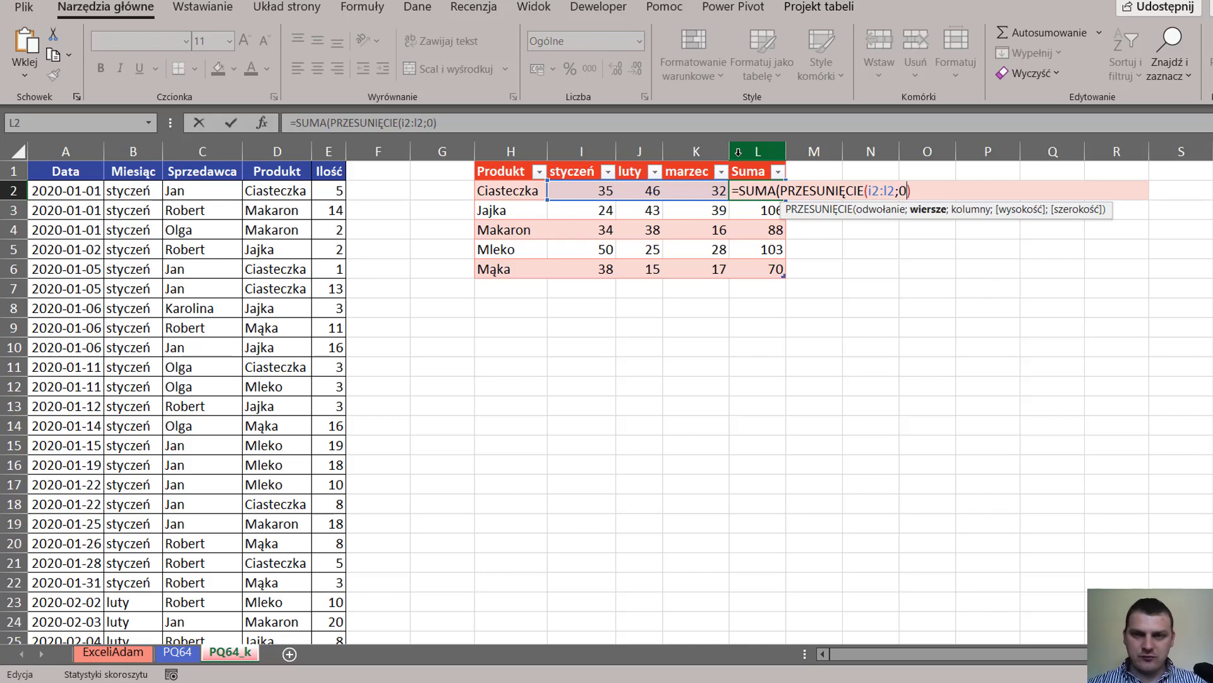
text(;0;)
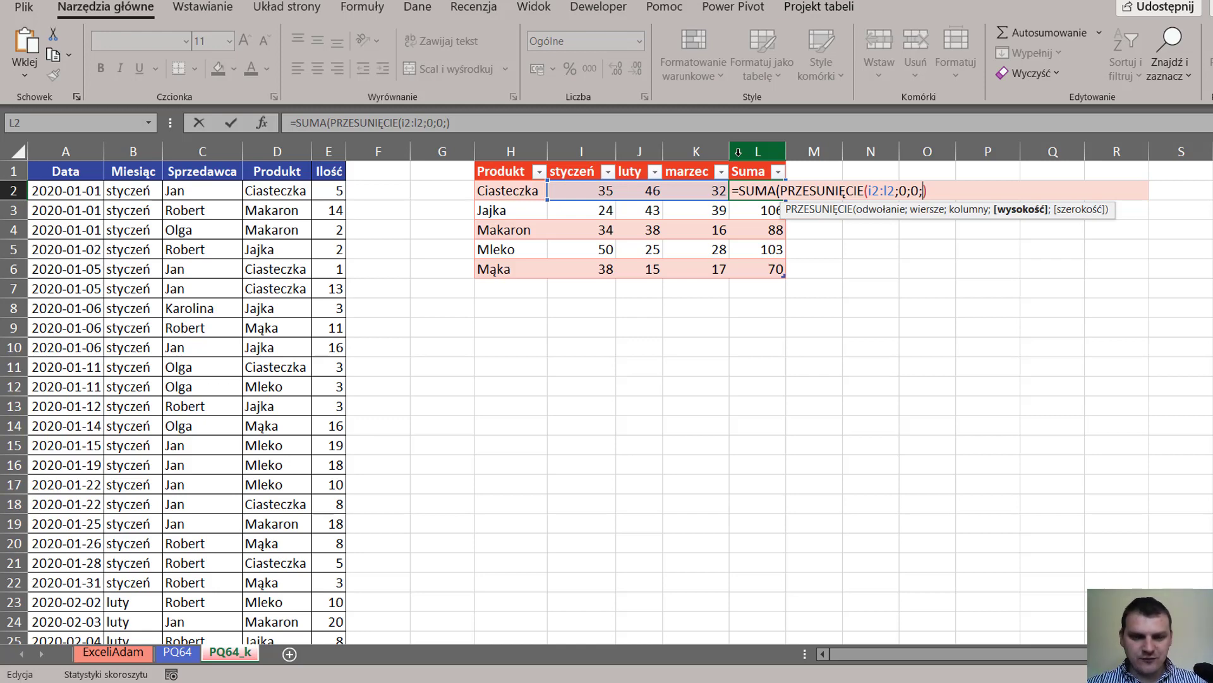
text(1;)
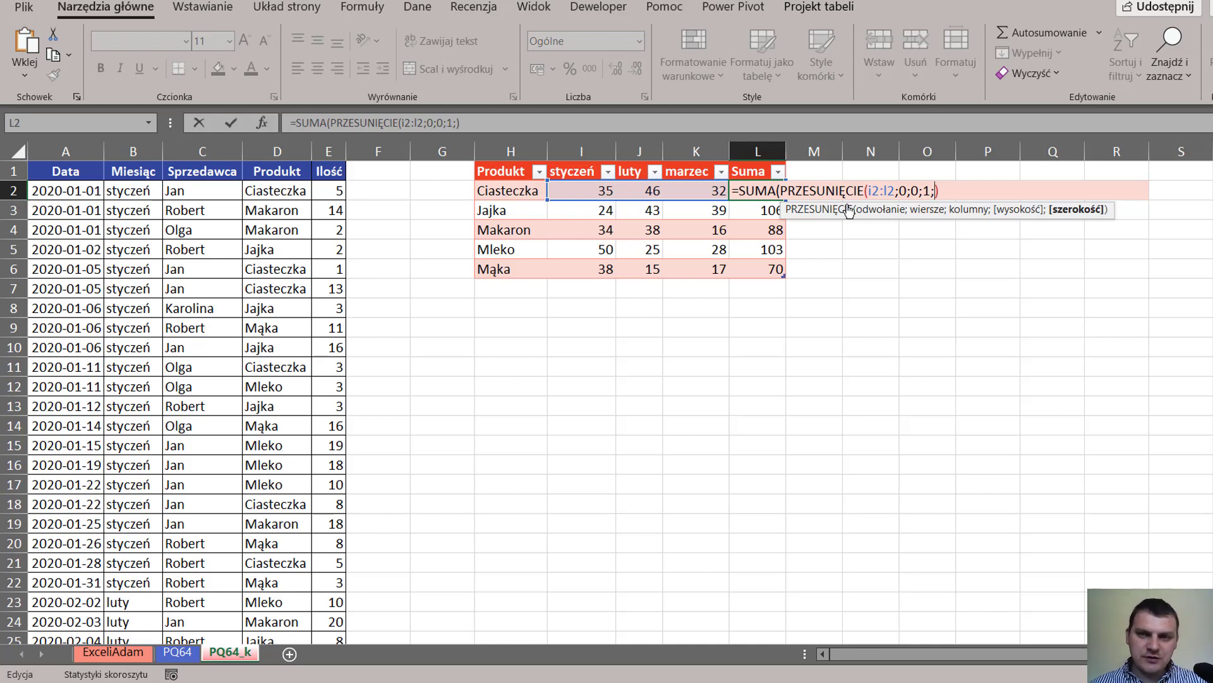
drag(868, 191, 888, 193)
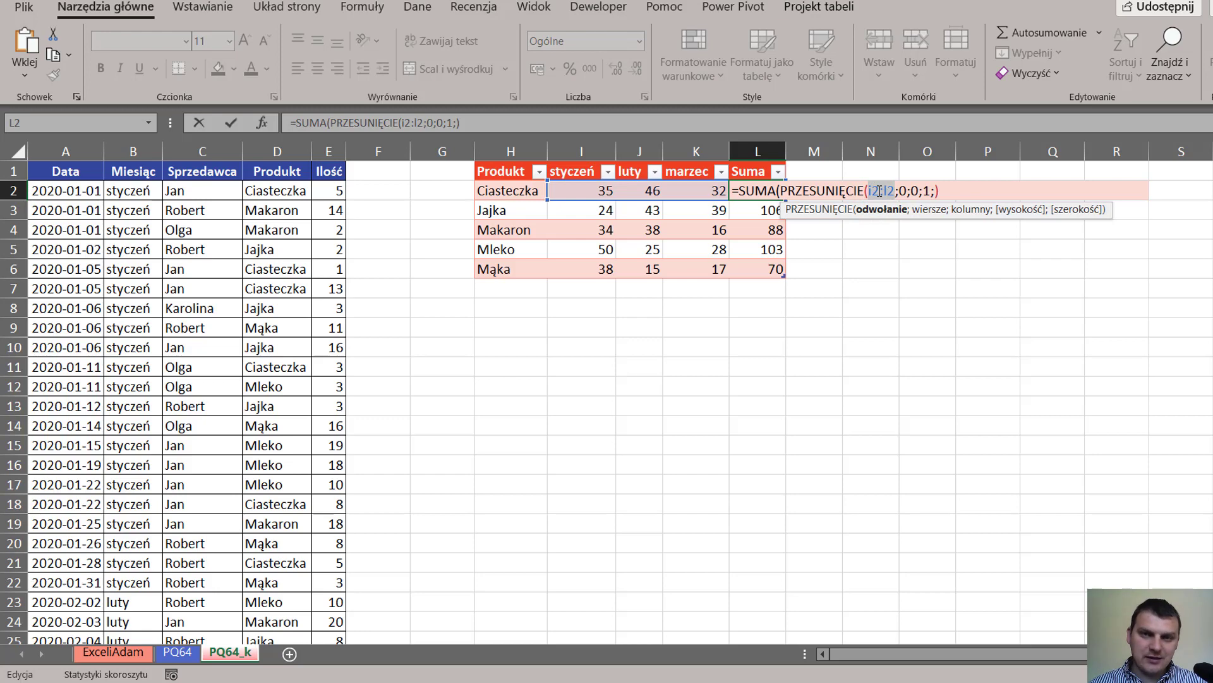
click(935, 191)
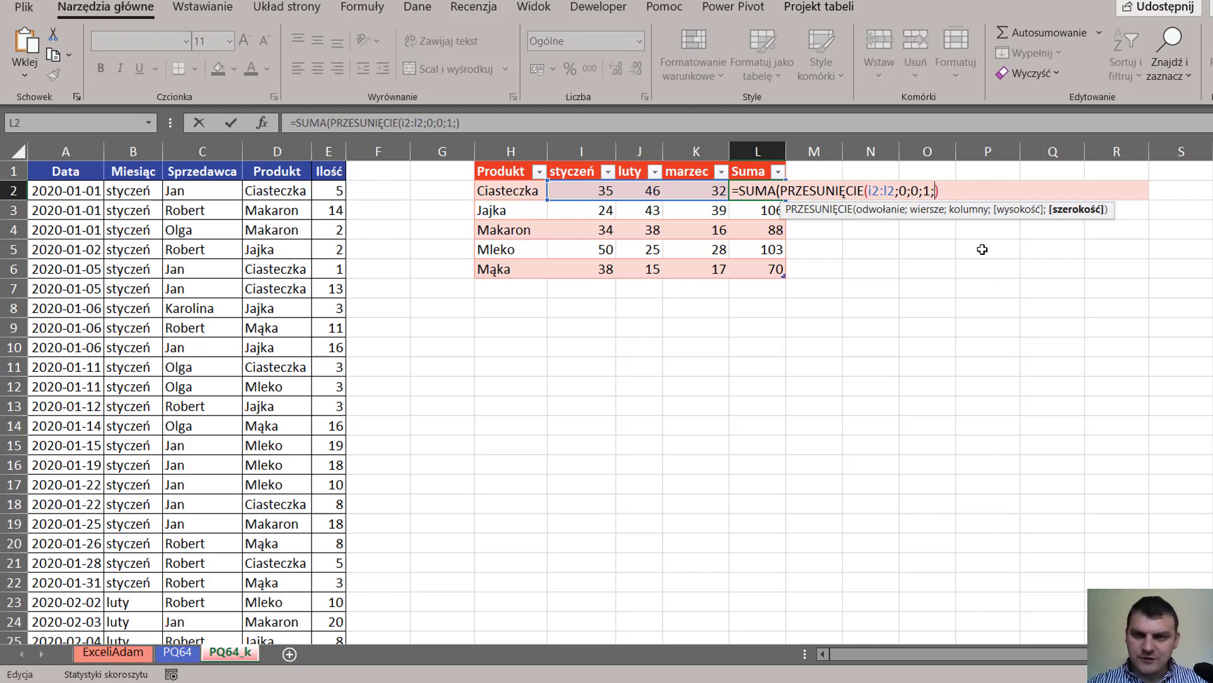
text(licz)
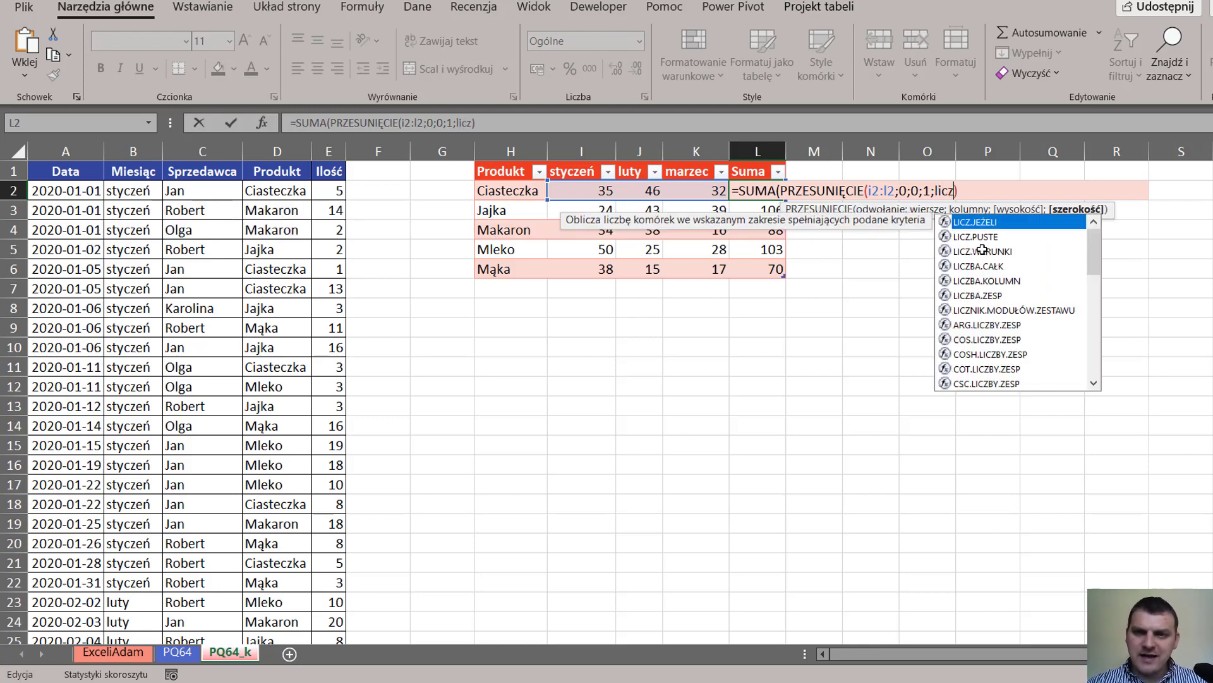
key(Down)
key(Down)
key(Down)
key(Down)
key(Tab)
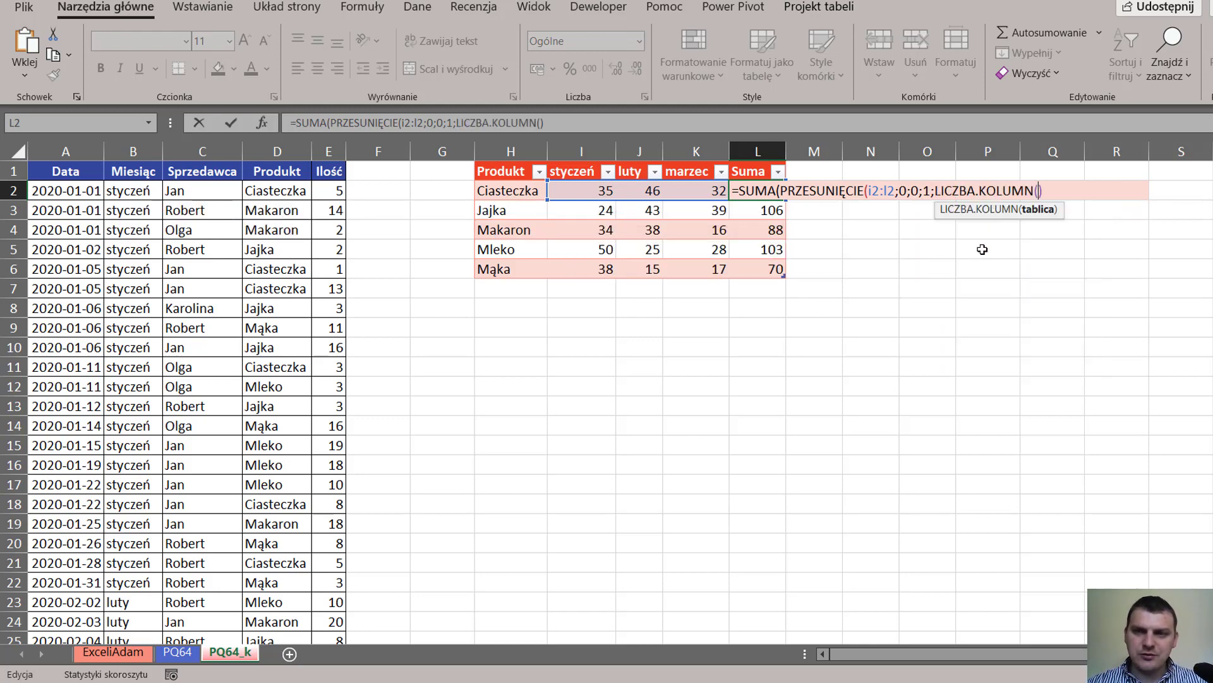
text(i2:l2))
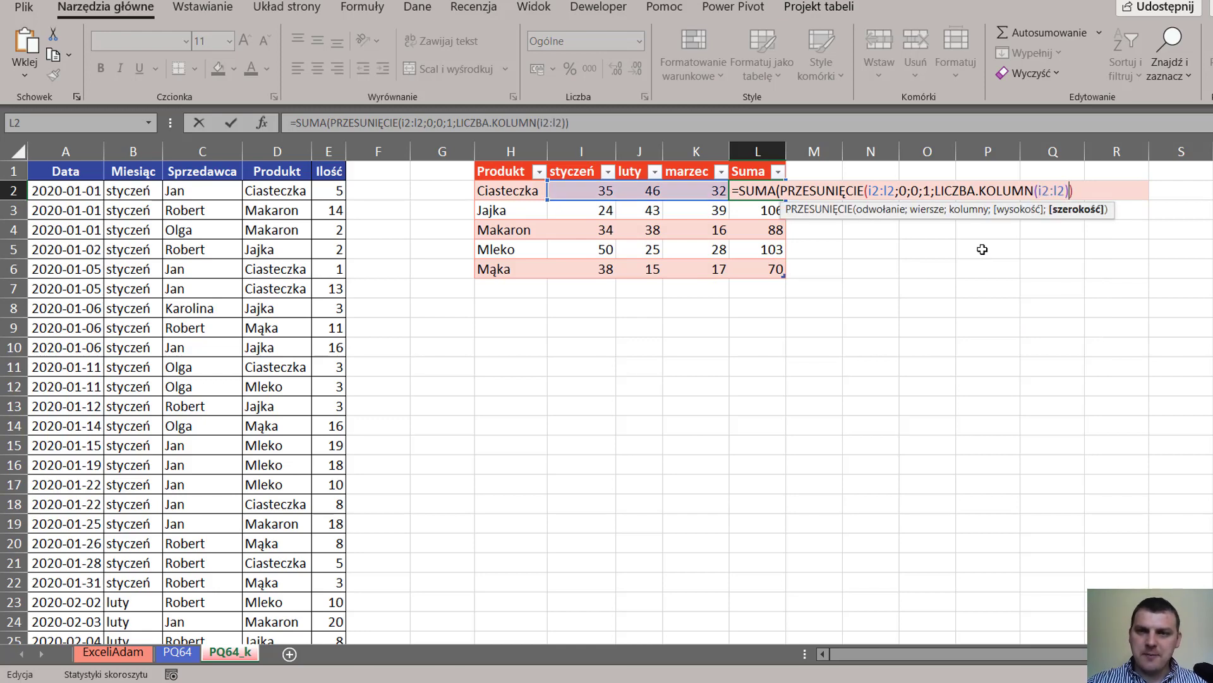
text(-))
key(Left)
text(1)
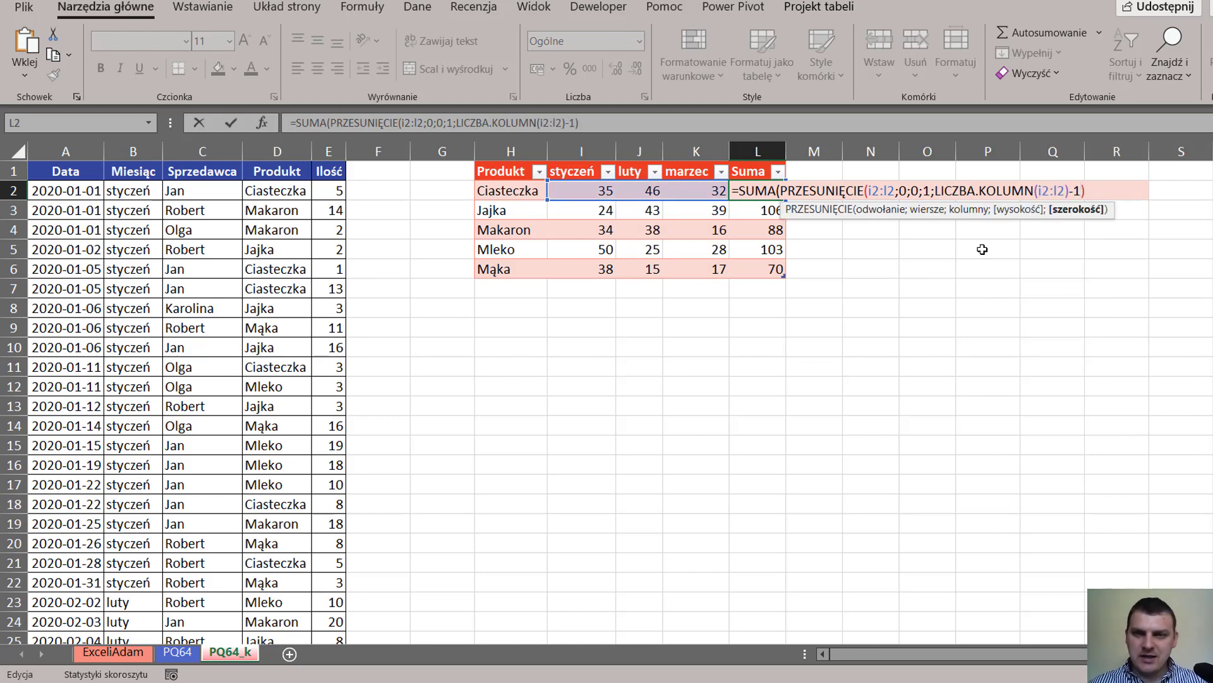
text())
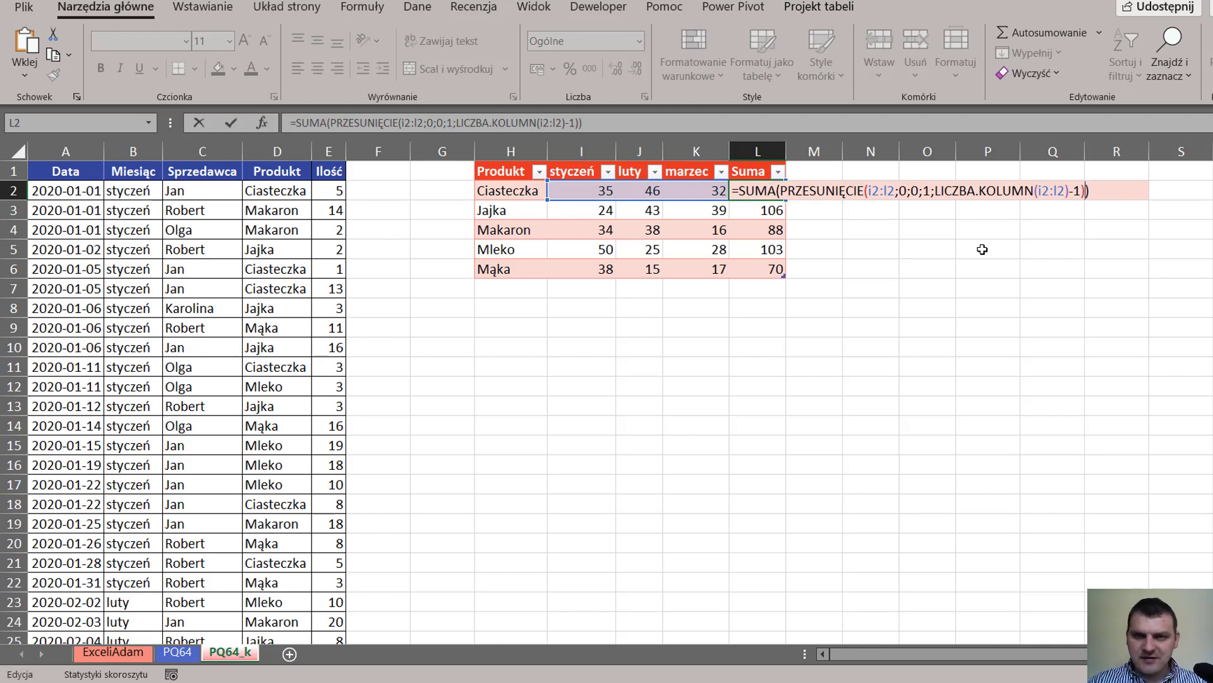
key(Return)
double_click(755, 195)
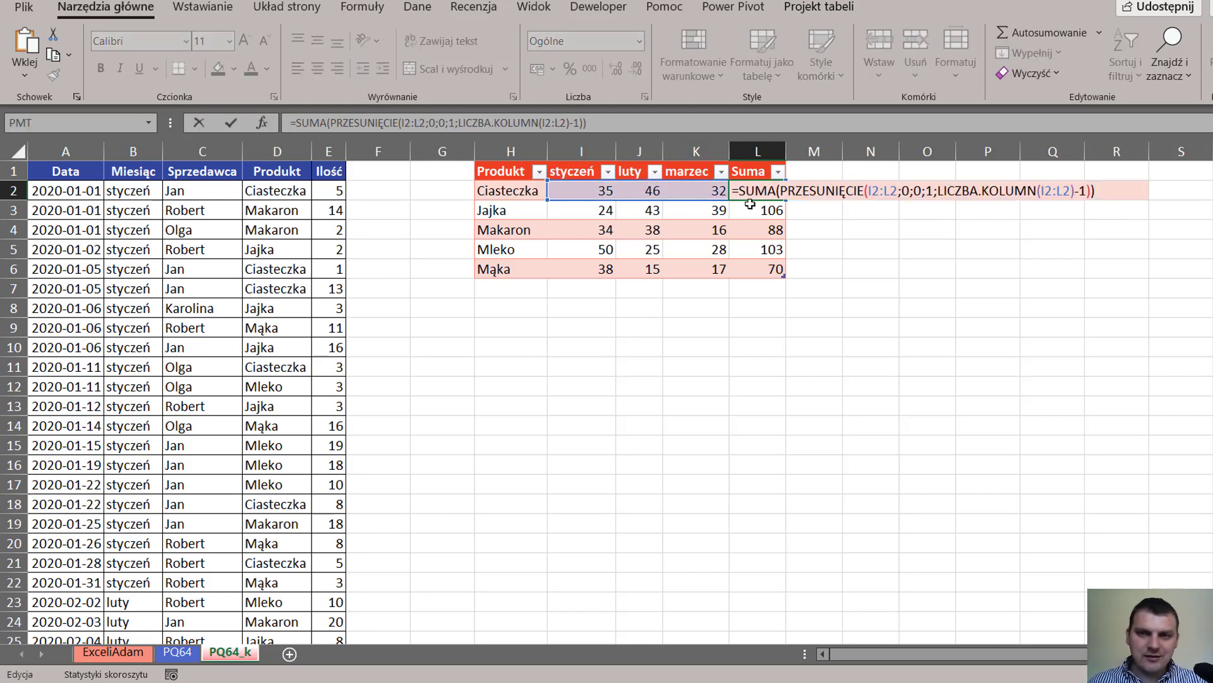
- Insert a new kwiecień table column before Suma and enter 22 for Ciasteczka
click(744, 147)
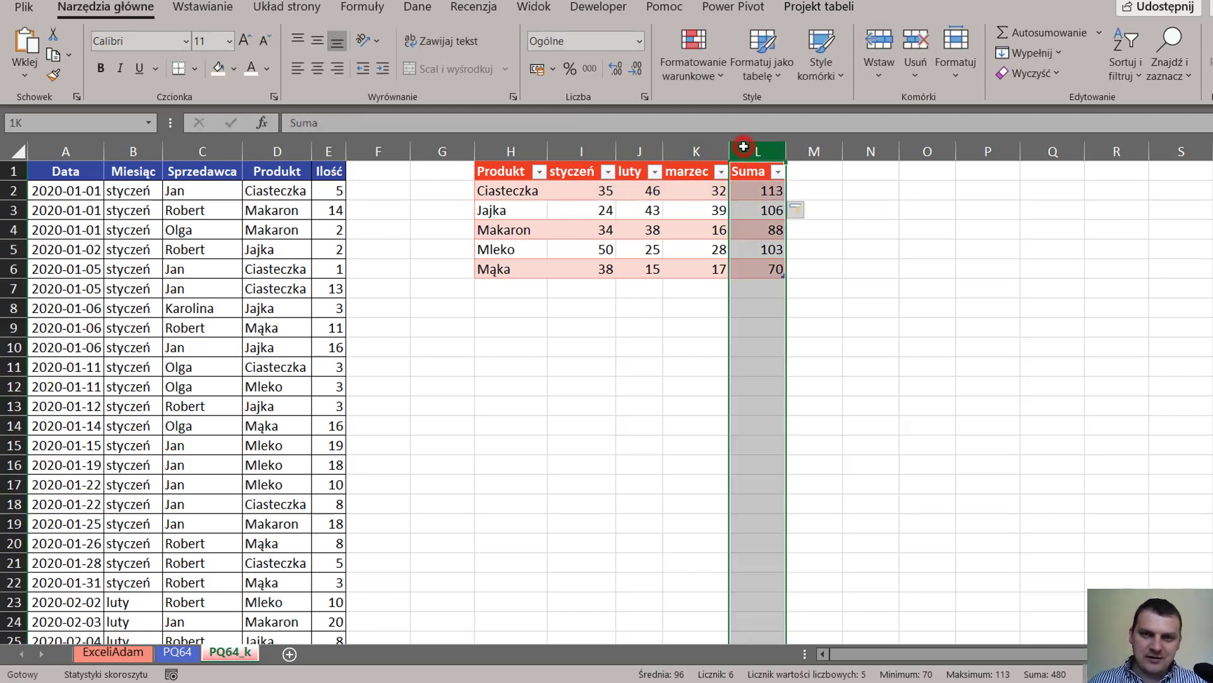
key(ctrl+shift+KP_Add)
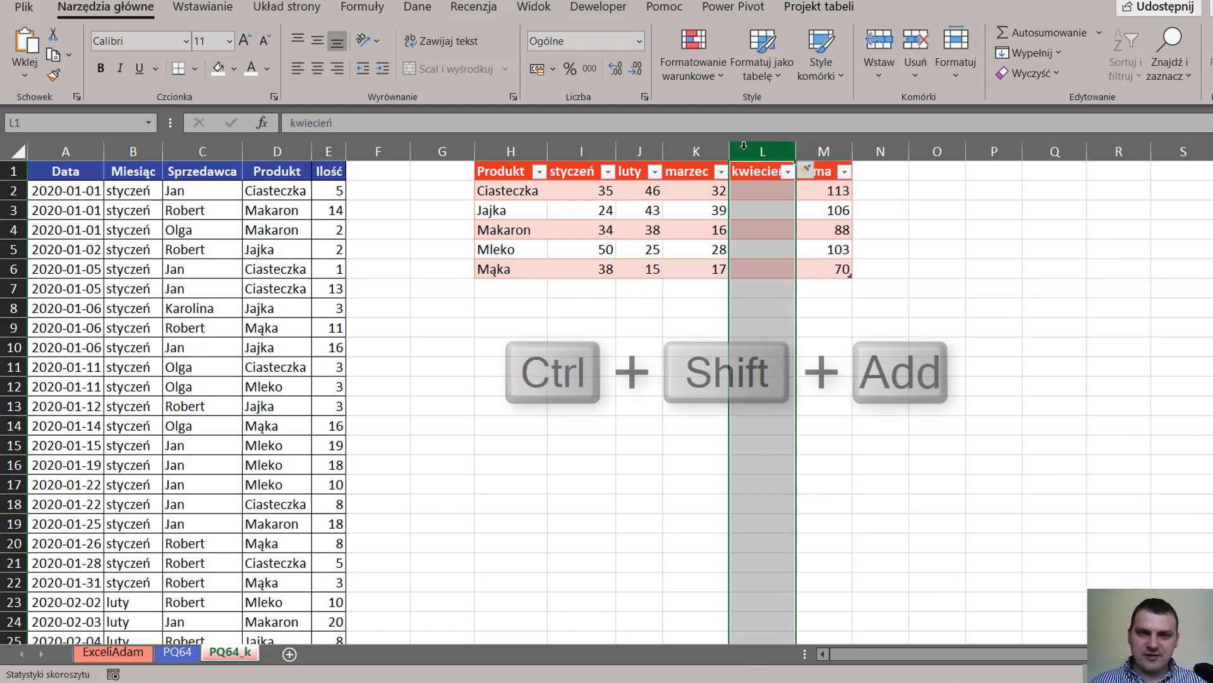
click(779, 196)
text(22)
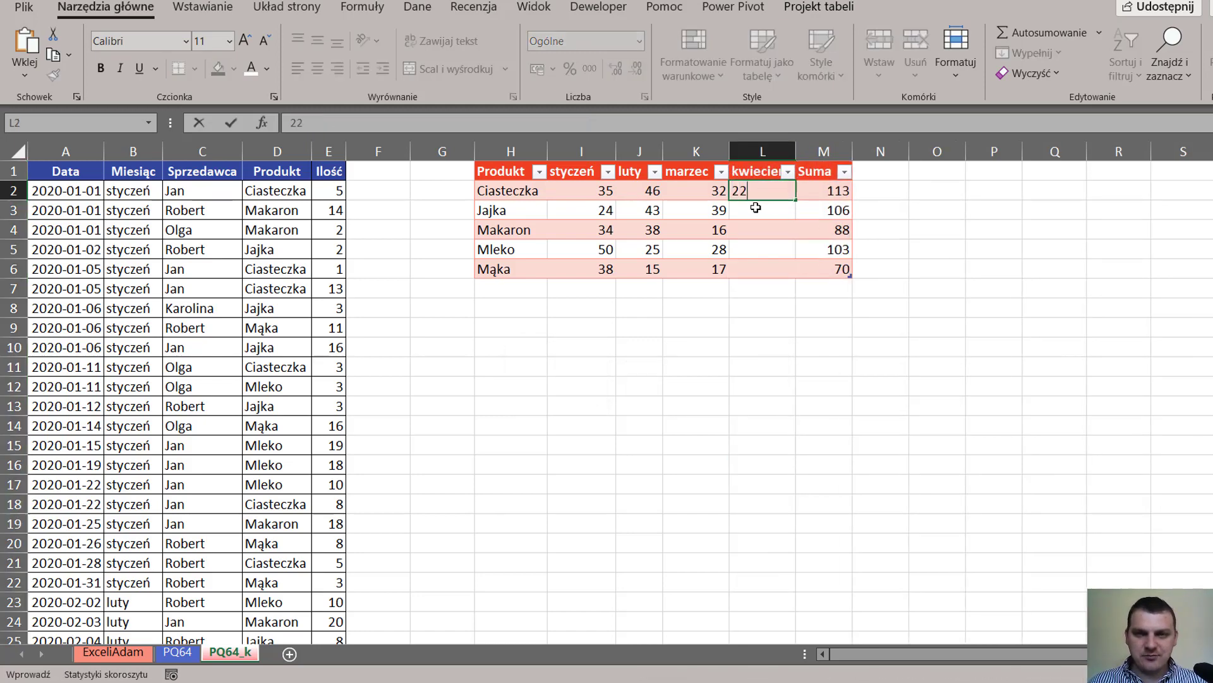
key(Return)
- Shorten the offset reference in M2 to I2 alone, so Ciasteczka's Suma shows 135
click(816, 190)
key(F2)
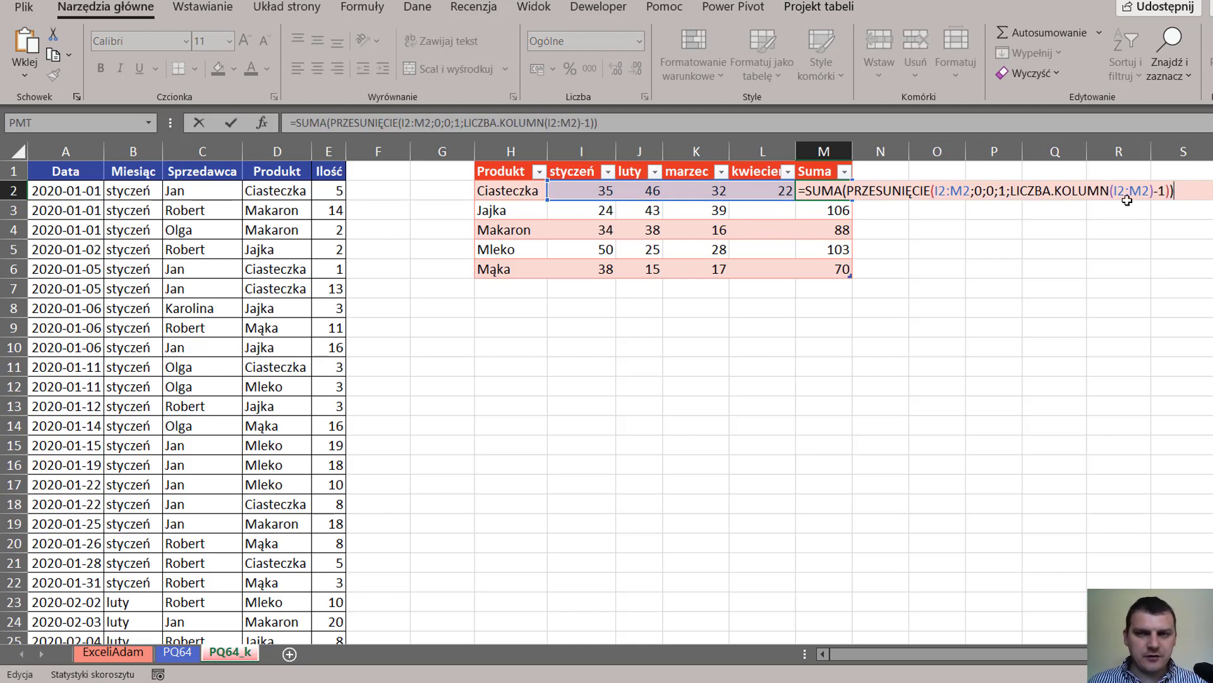
click(951, 191)
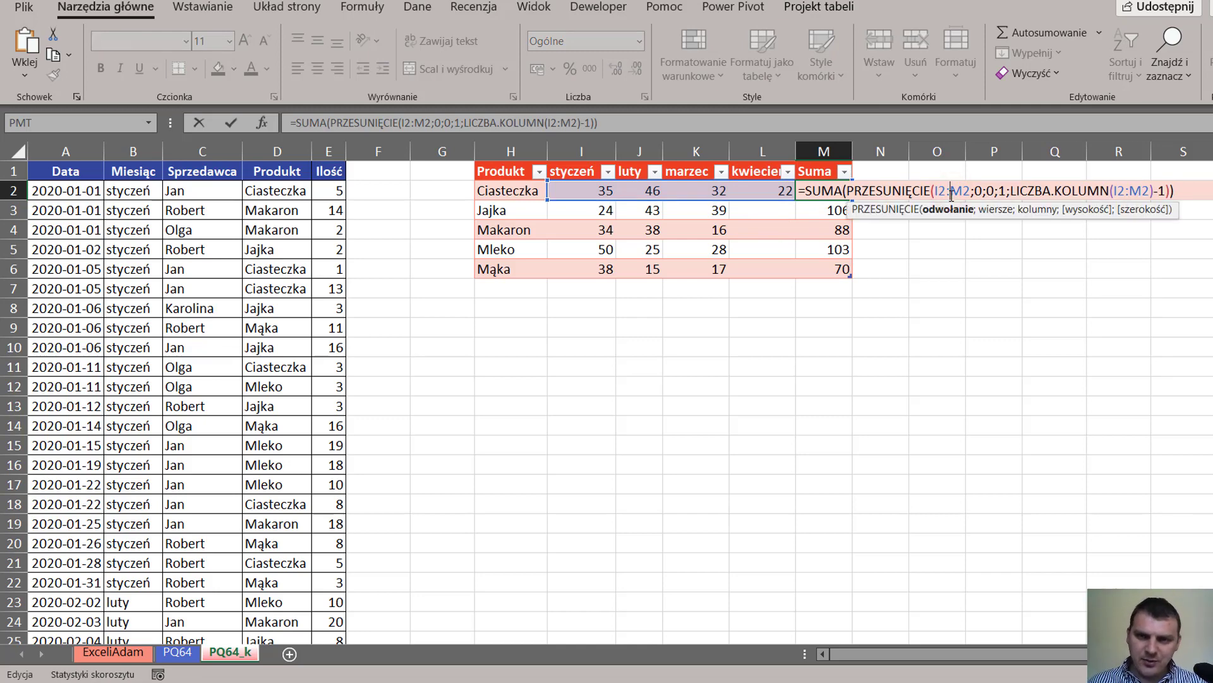
drag(951, 191, 971, 190)
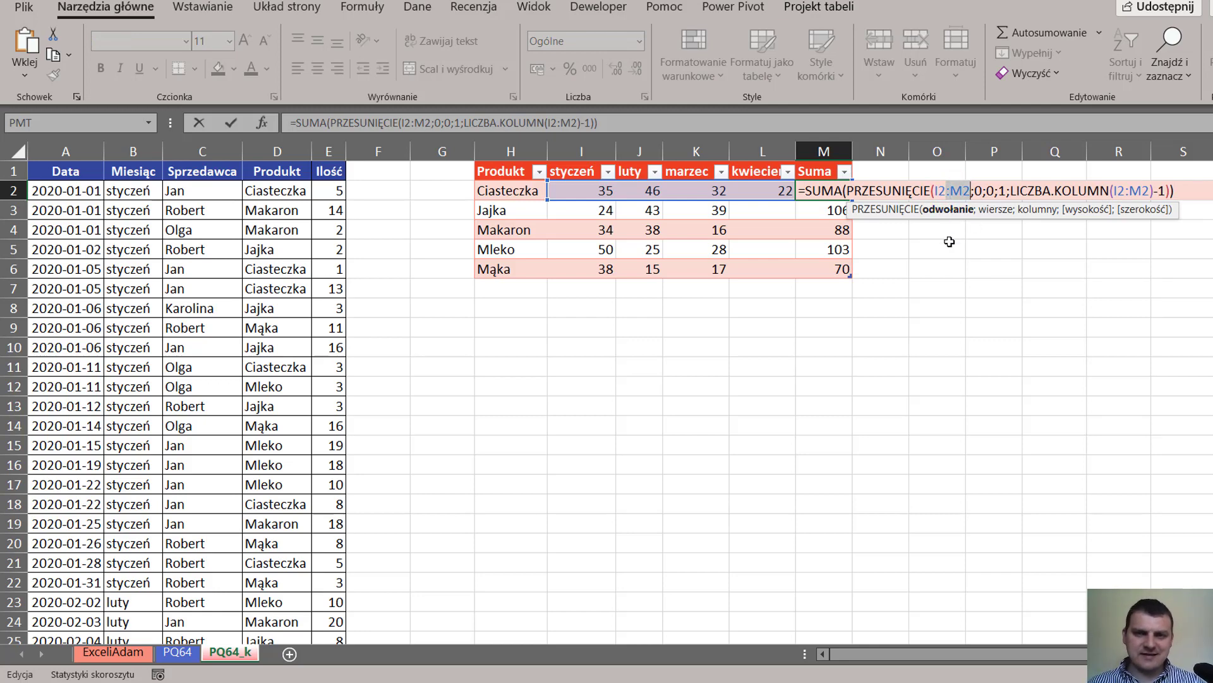
key(BackSpace)
key(BackSpace)
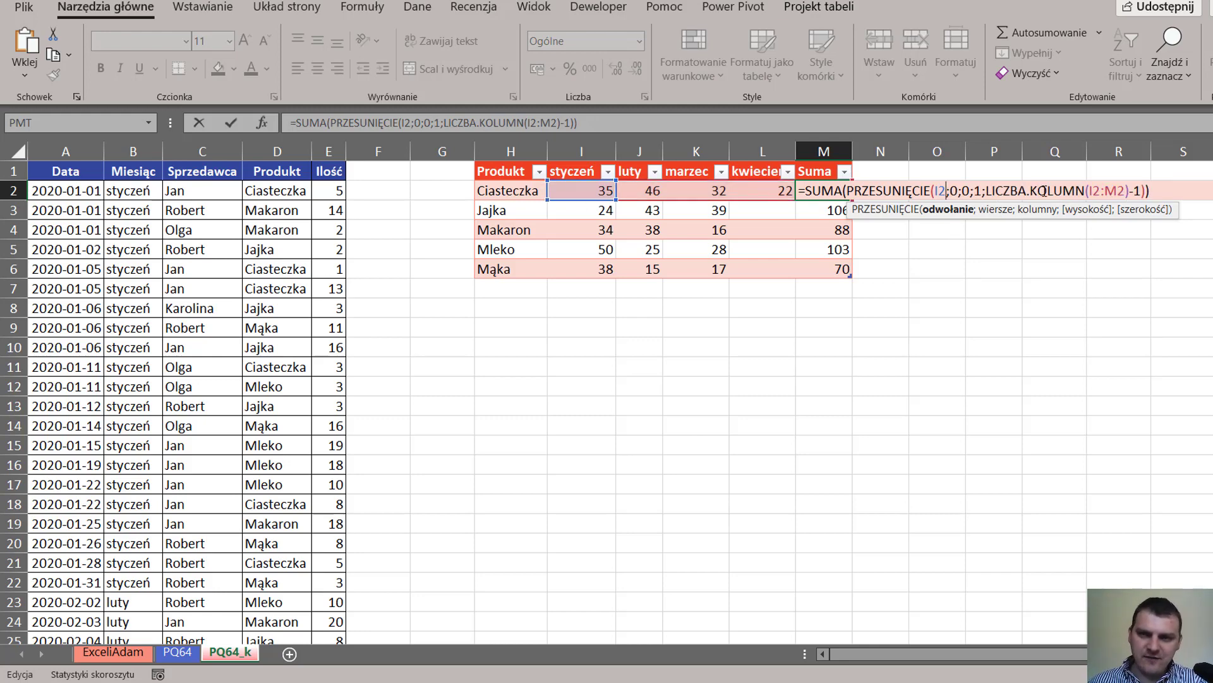
click(1090, 191)
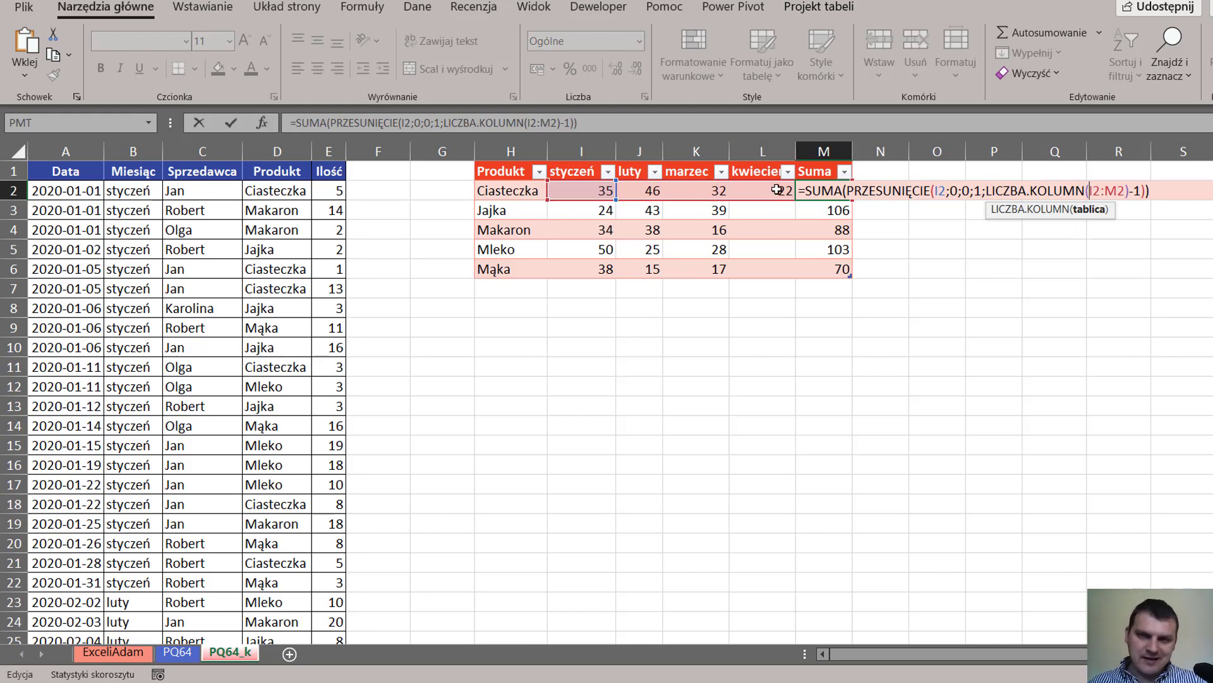
key(ctrl+Return)
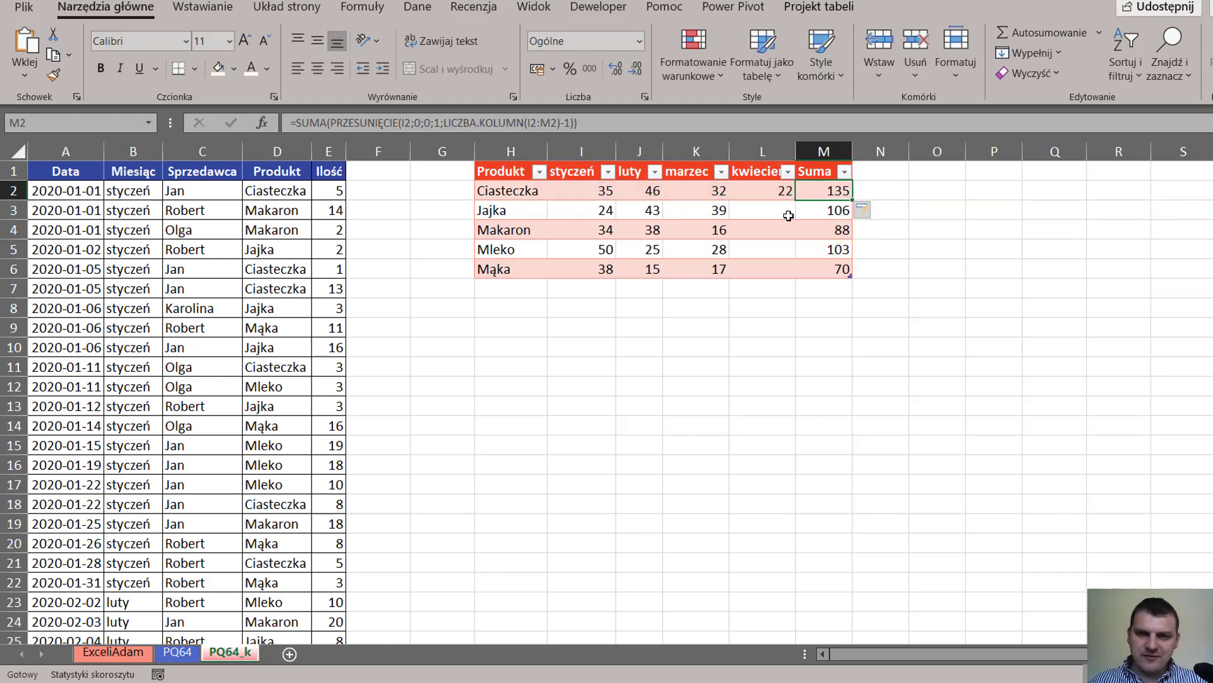
- Delete the kwiecień test column so Ciasteczka's Suma returns to 113
click(758, 151)
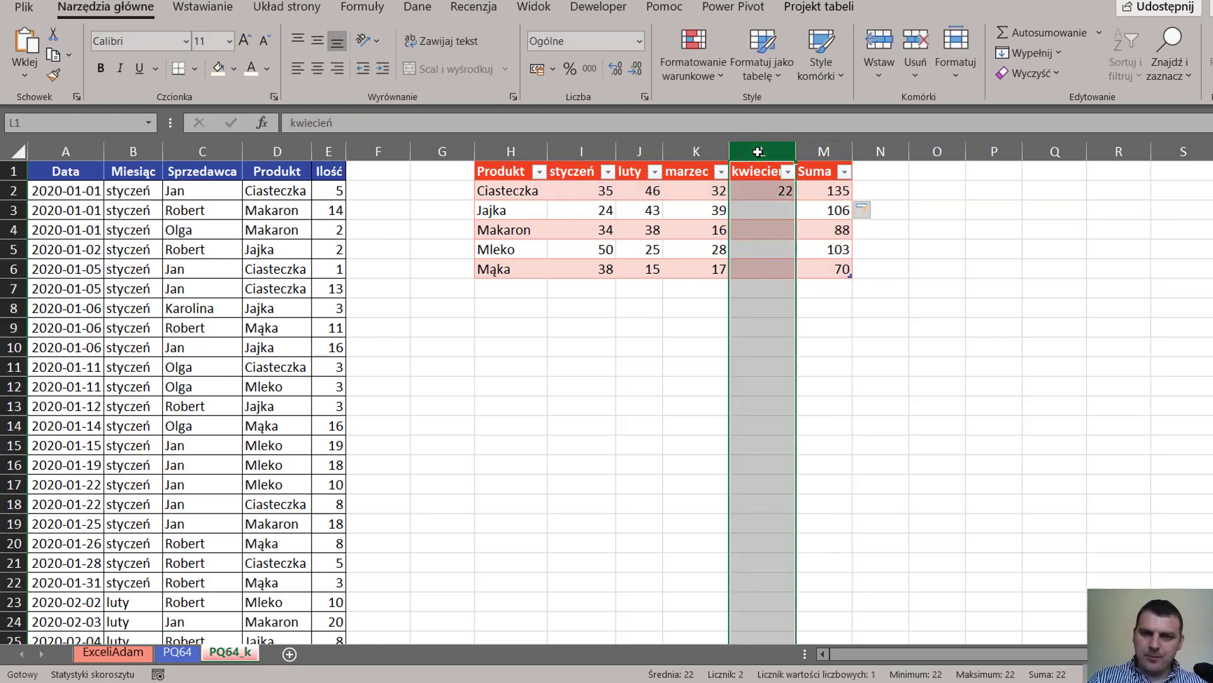
key(ctrl+shift+KP_Subtract)
click(771, 190)
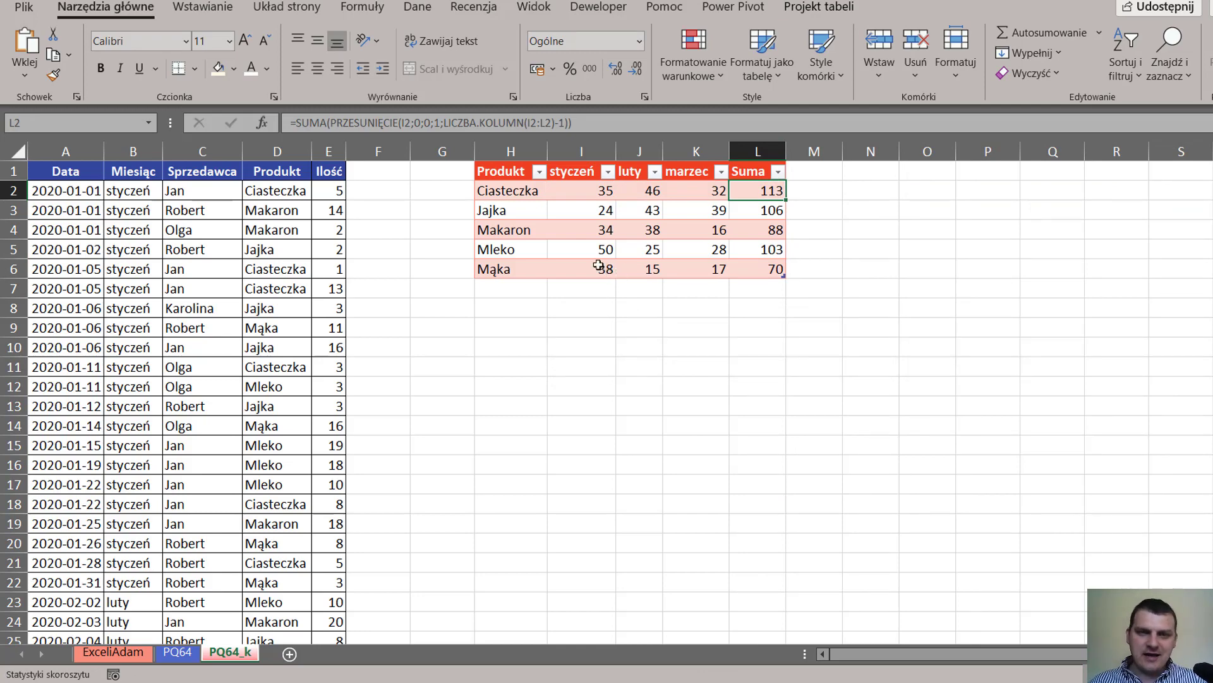
- Move the April source rows (A57:E69) up to row 55, directly after the March rows
scroll(168, 347, down, 4)
scroll(168, 347, down, 9)
click(168, 347)
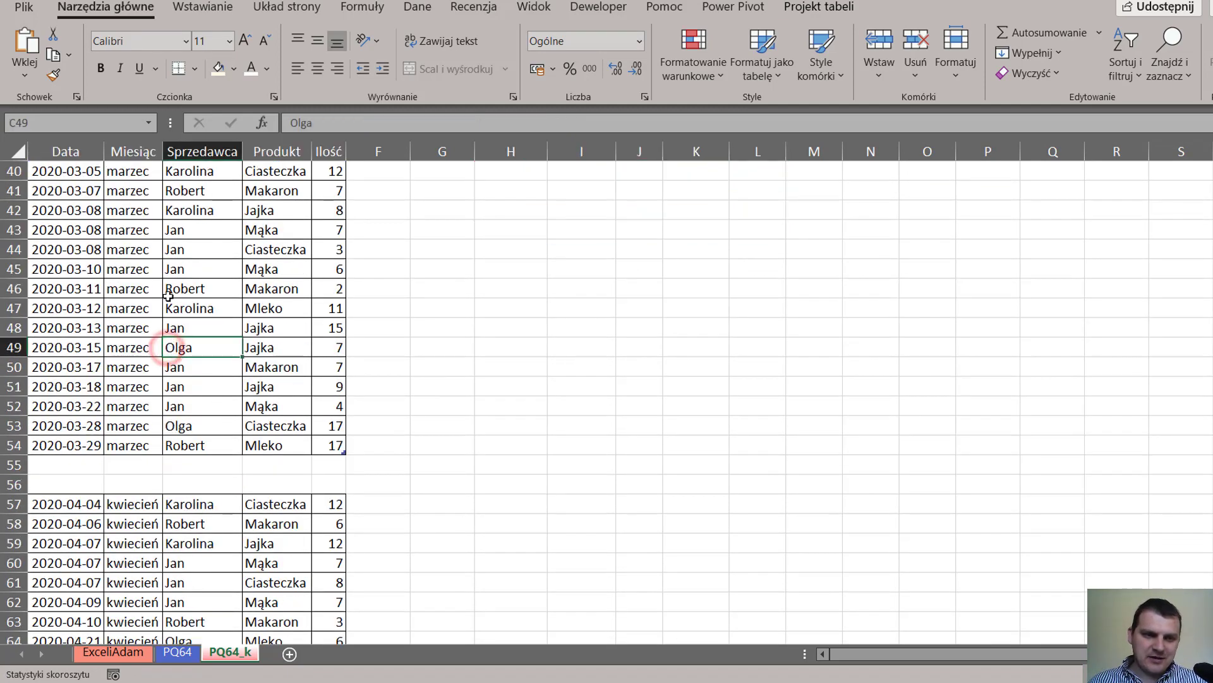
scroll(164, 386, down, 2)
scroll(120, 391, down, 1)
click(96, 379)
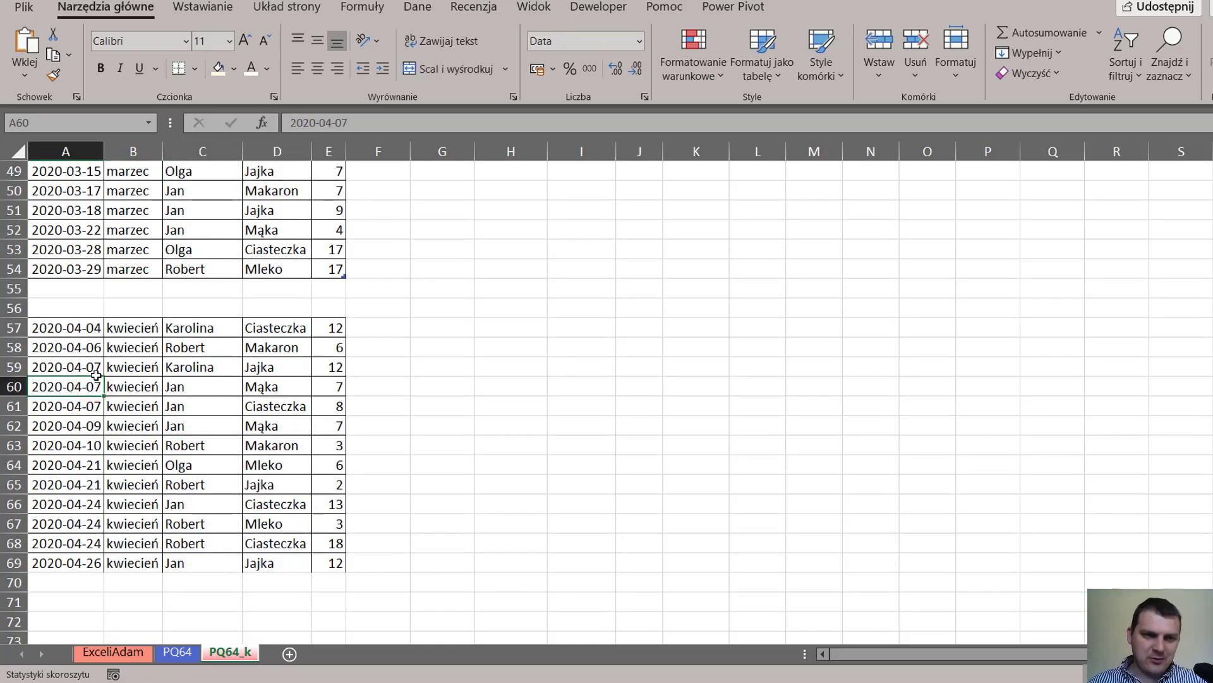
key(ctrl+a)
drag(91, 319, 95, 295)
click(209, 320)
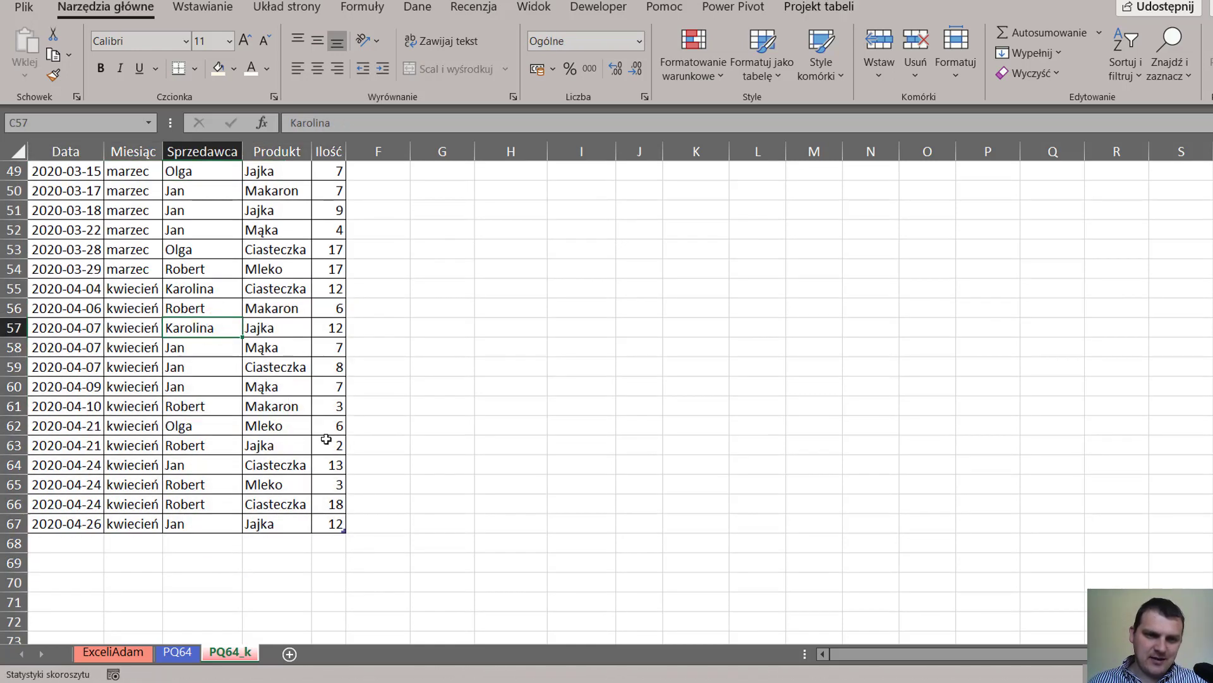
click(334, 523)
- Refresh the summary table to add kwiecień (51, 26, 9, 9, 14) and verify Ciasteczka's 164 total
scroll(398, 500, up, 15)
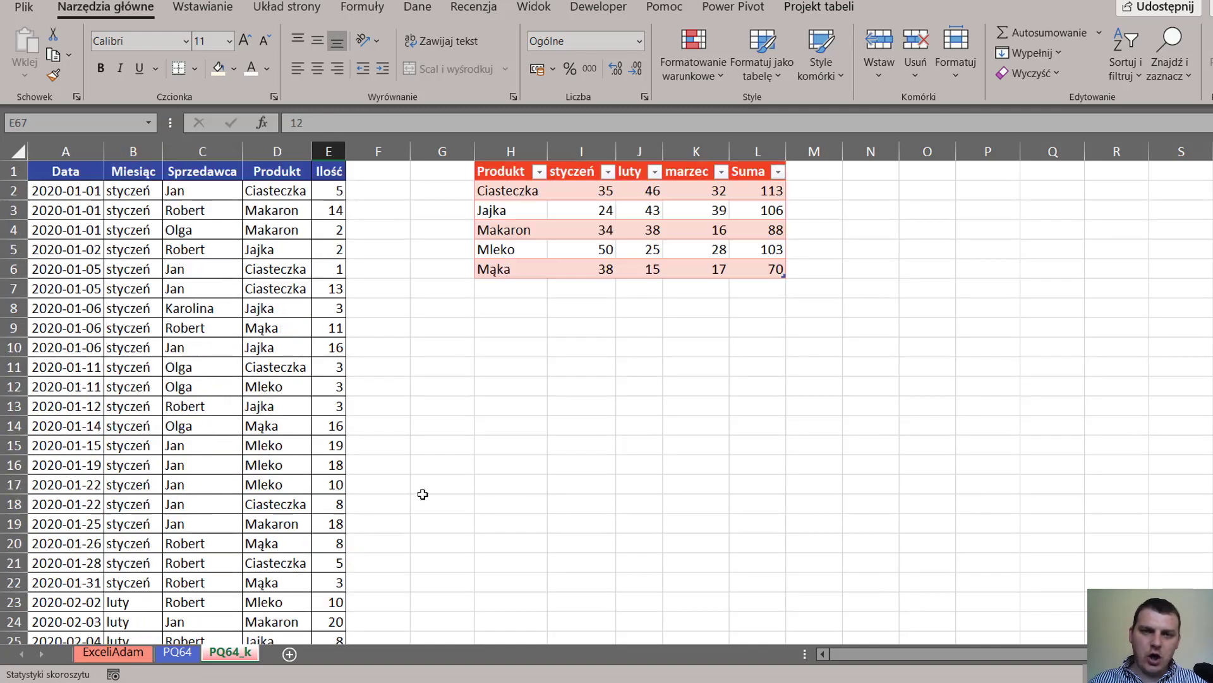
right_click(629, 248)
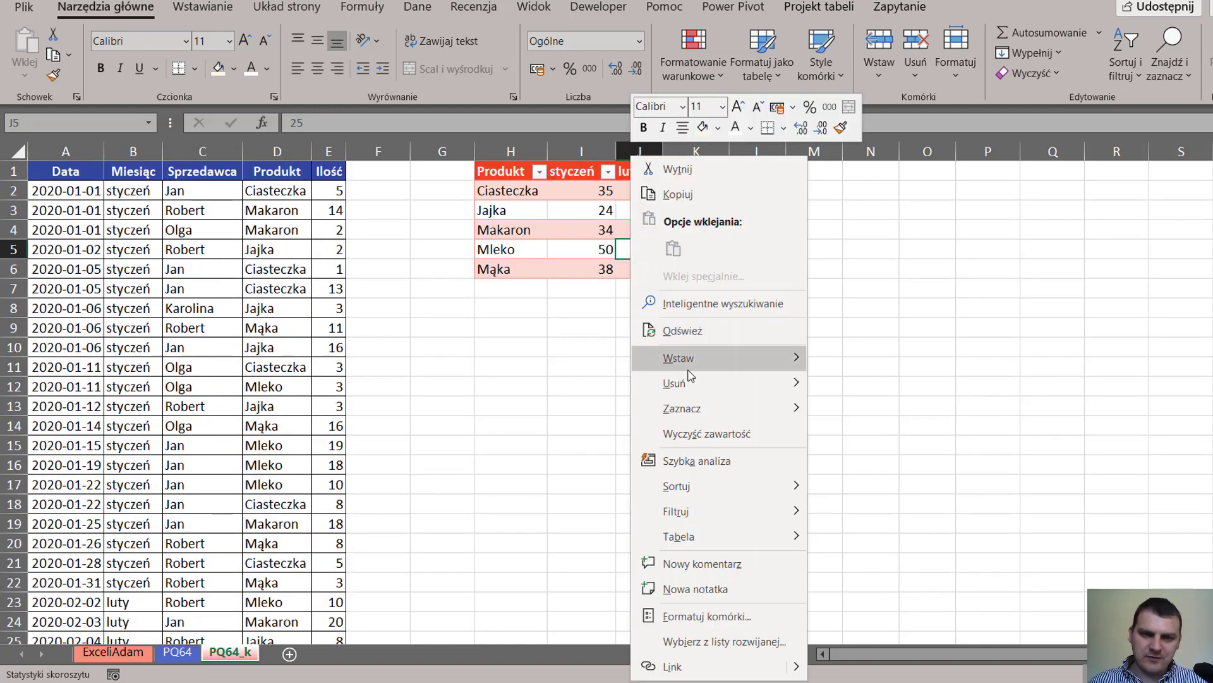
mouse_move(679, 358)
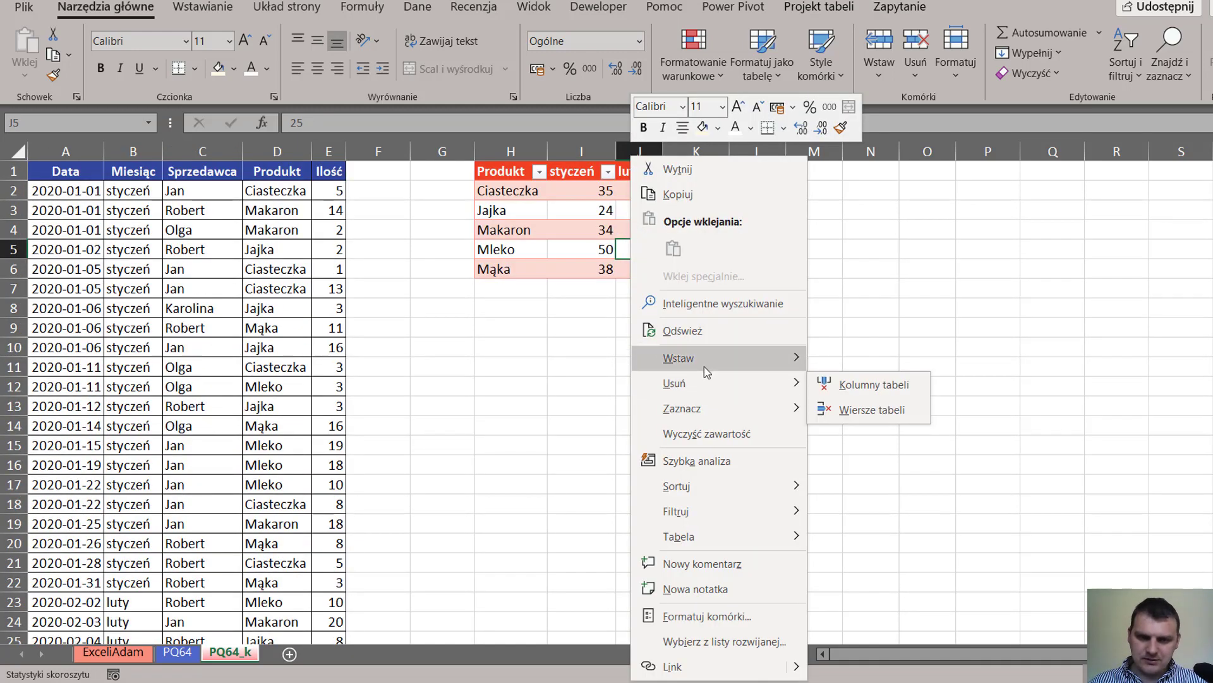
click(668, 329)
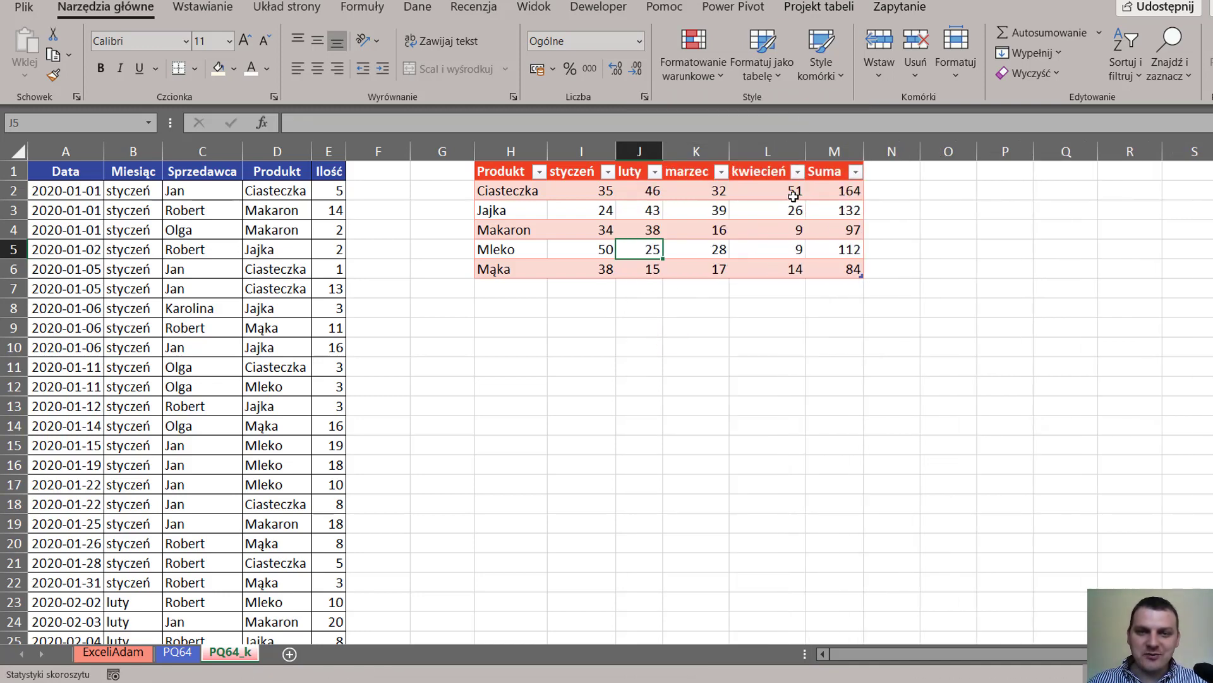
double_click(847, 191)
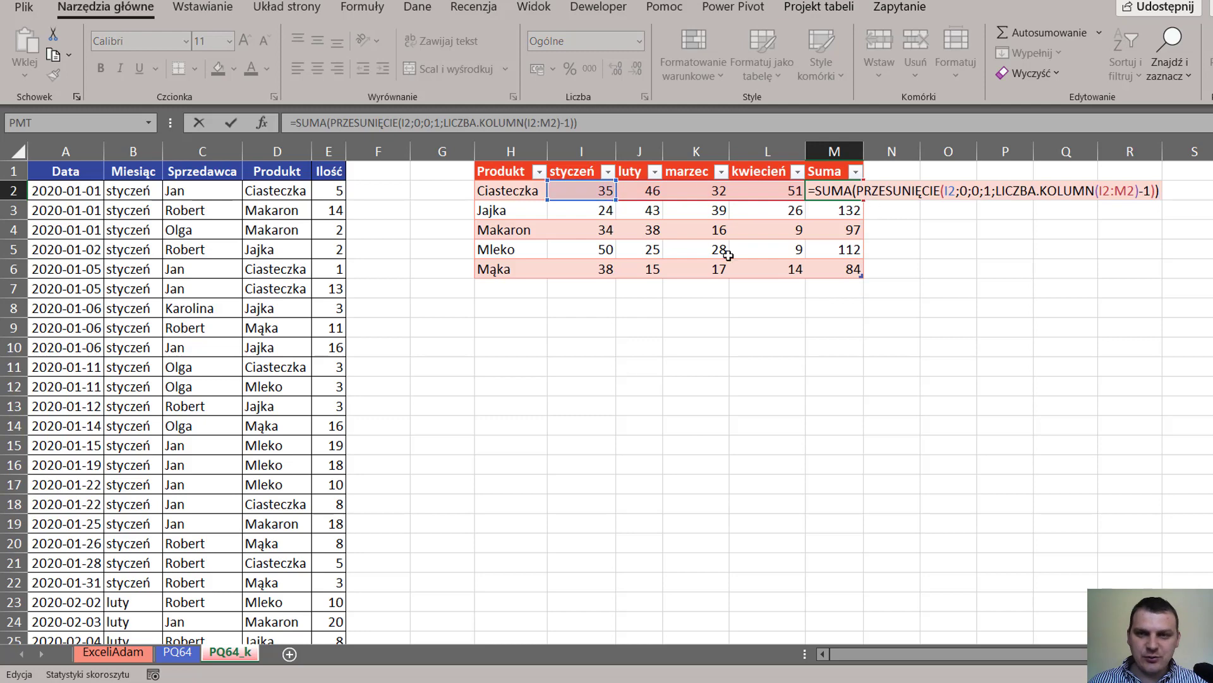
drag(588, 192, 755, 190)
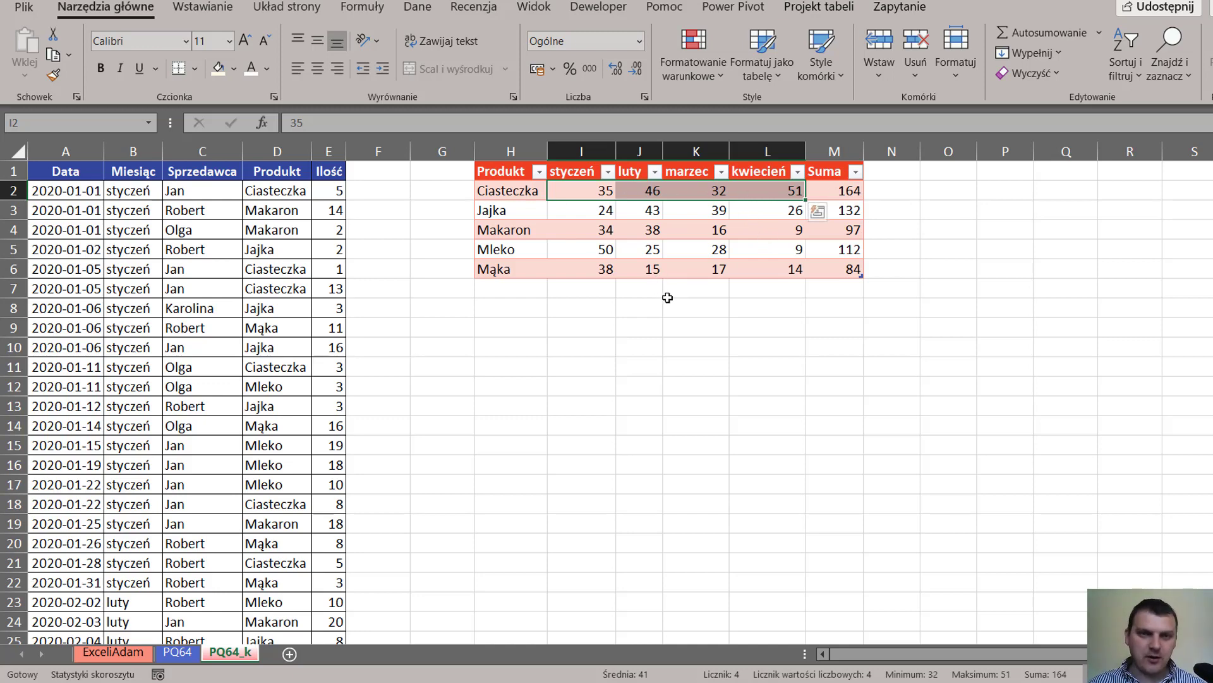
double_click(822, 190)
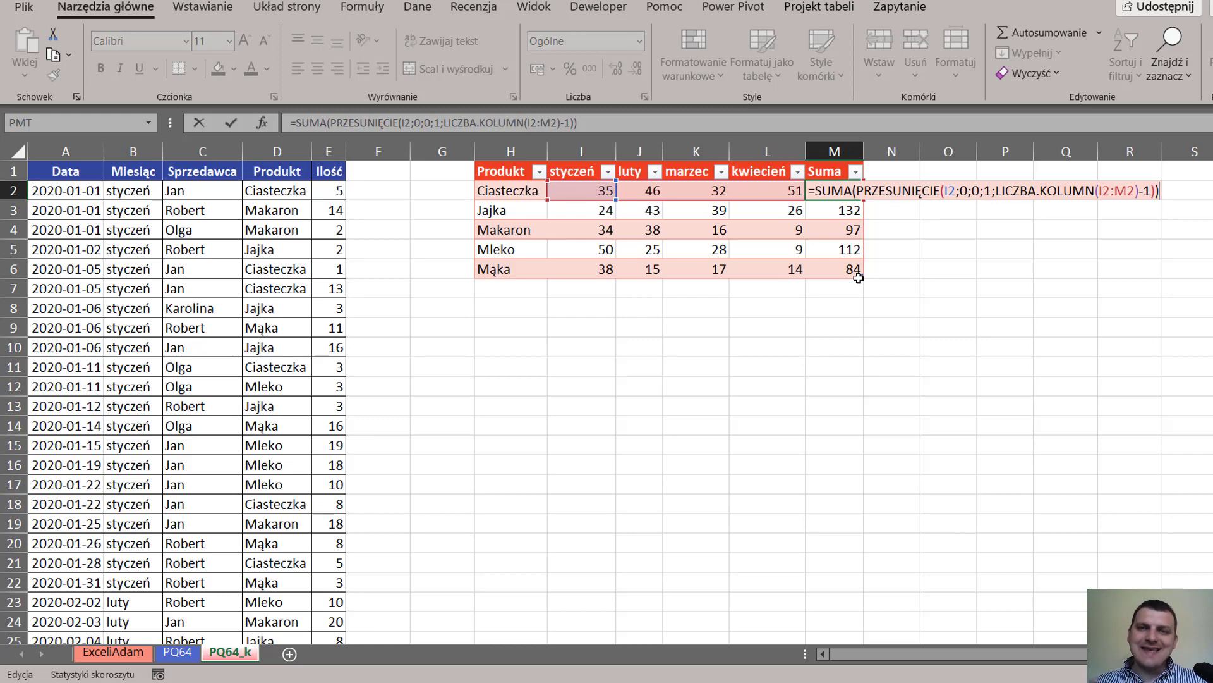
key(ctrl+Return)
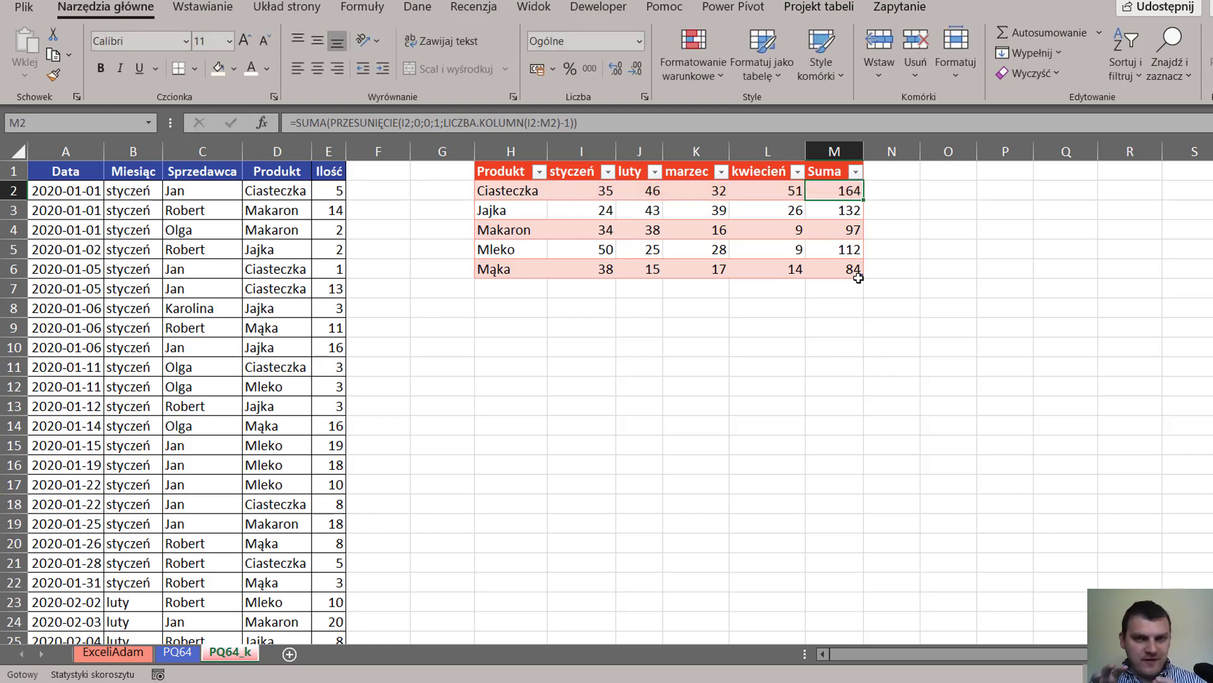